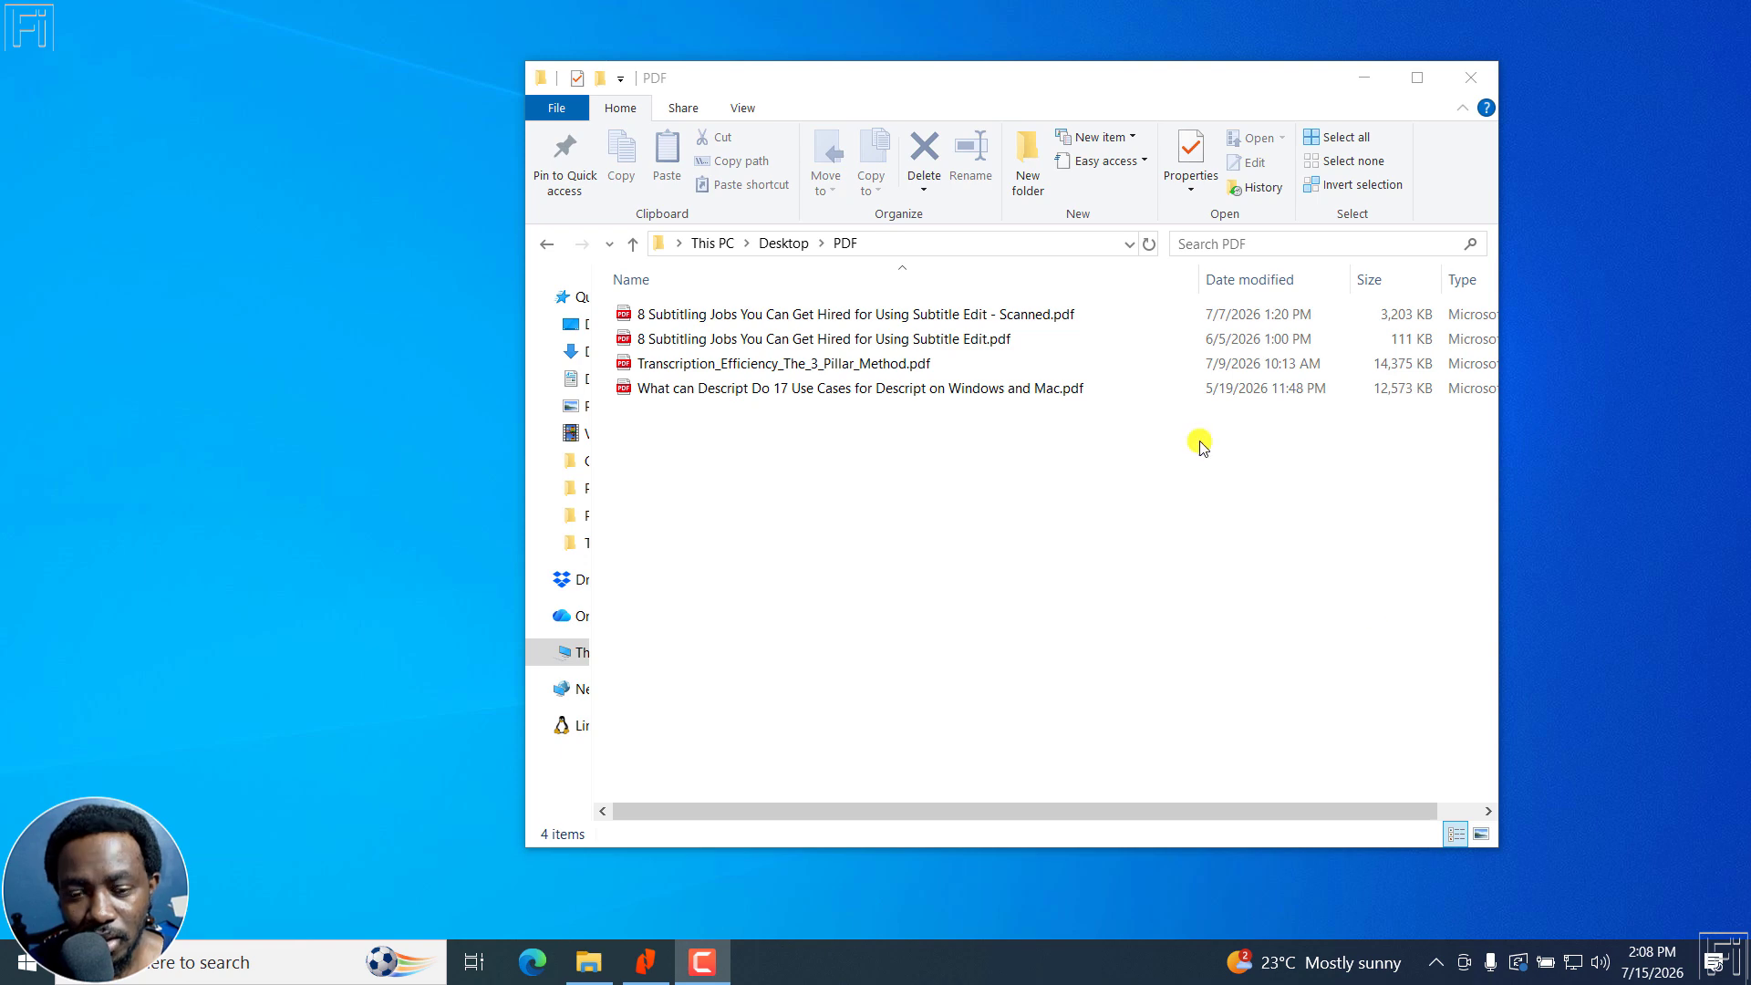
# Step: Open "8 Subtitling Jobs You Can Get Hired for Using Subtitle Edit - Scanned.pdf" in the browser and search its text for "subtitles"
pyautogui.doubleClick(905, 316)
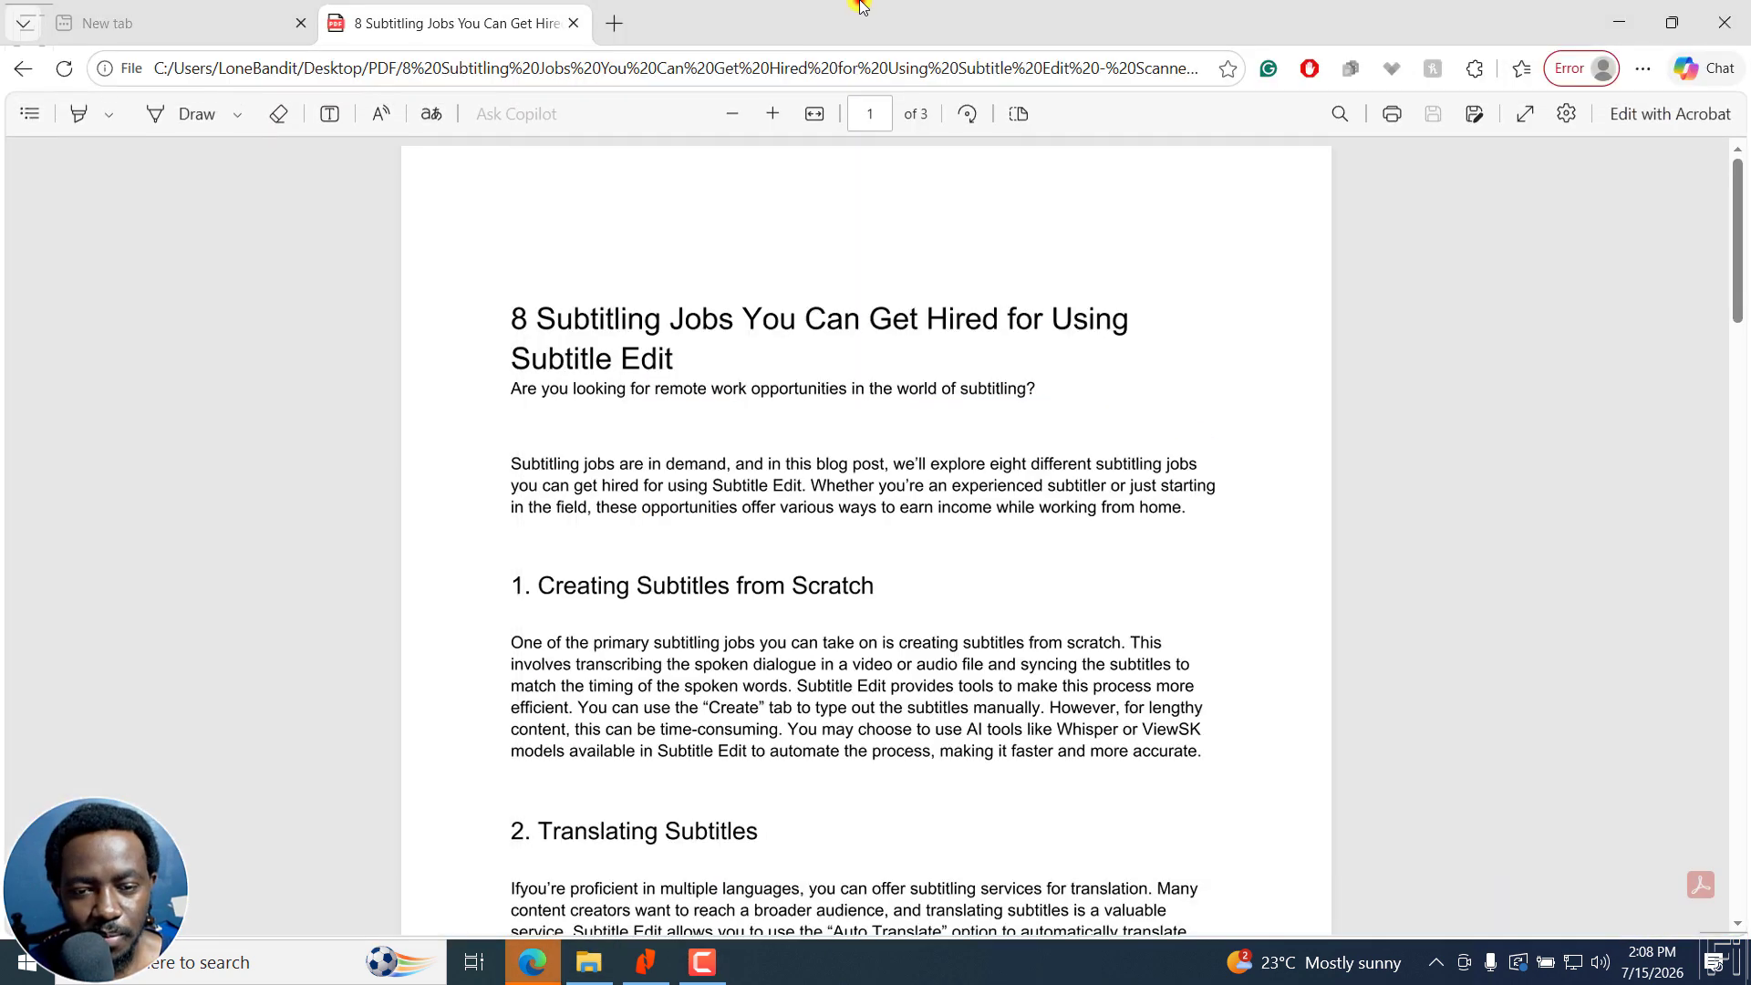
pyautogui.click(520, 320)
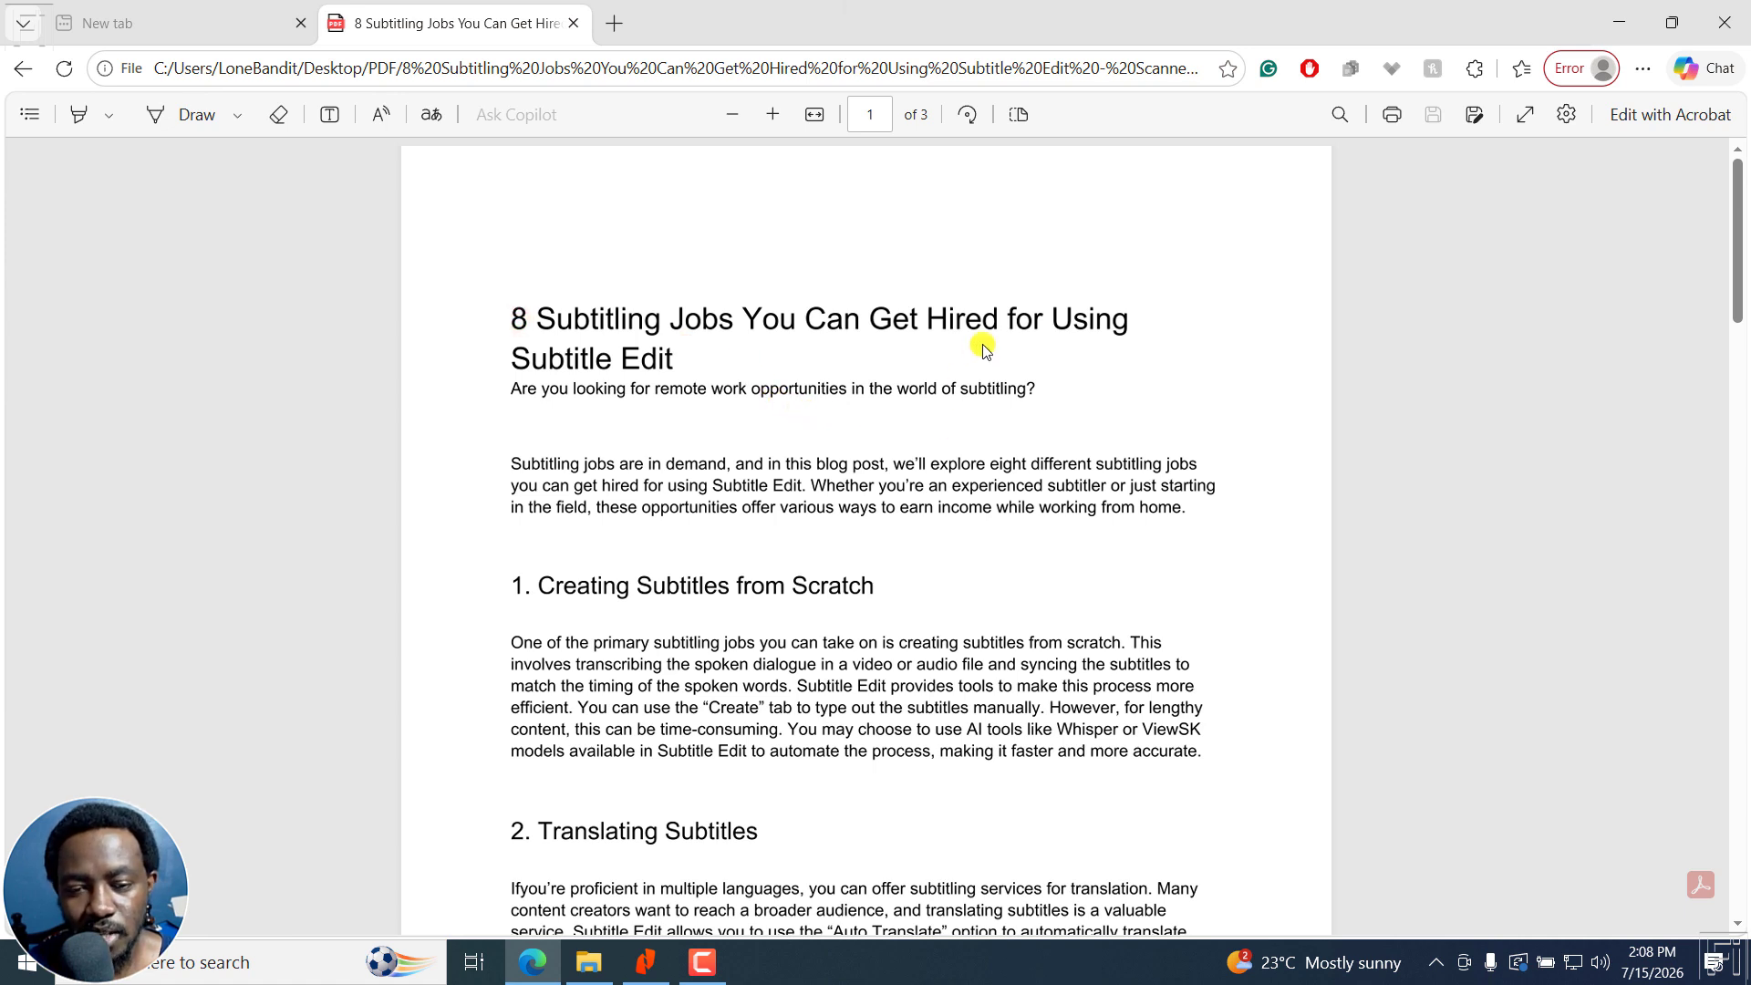
pyautogui.hotkey('ctrl', 'f')
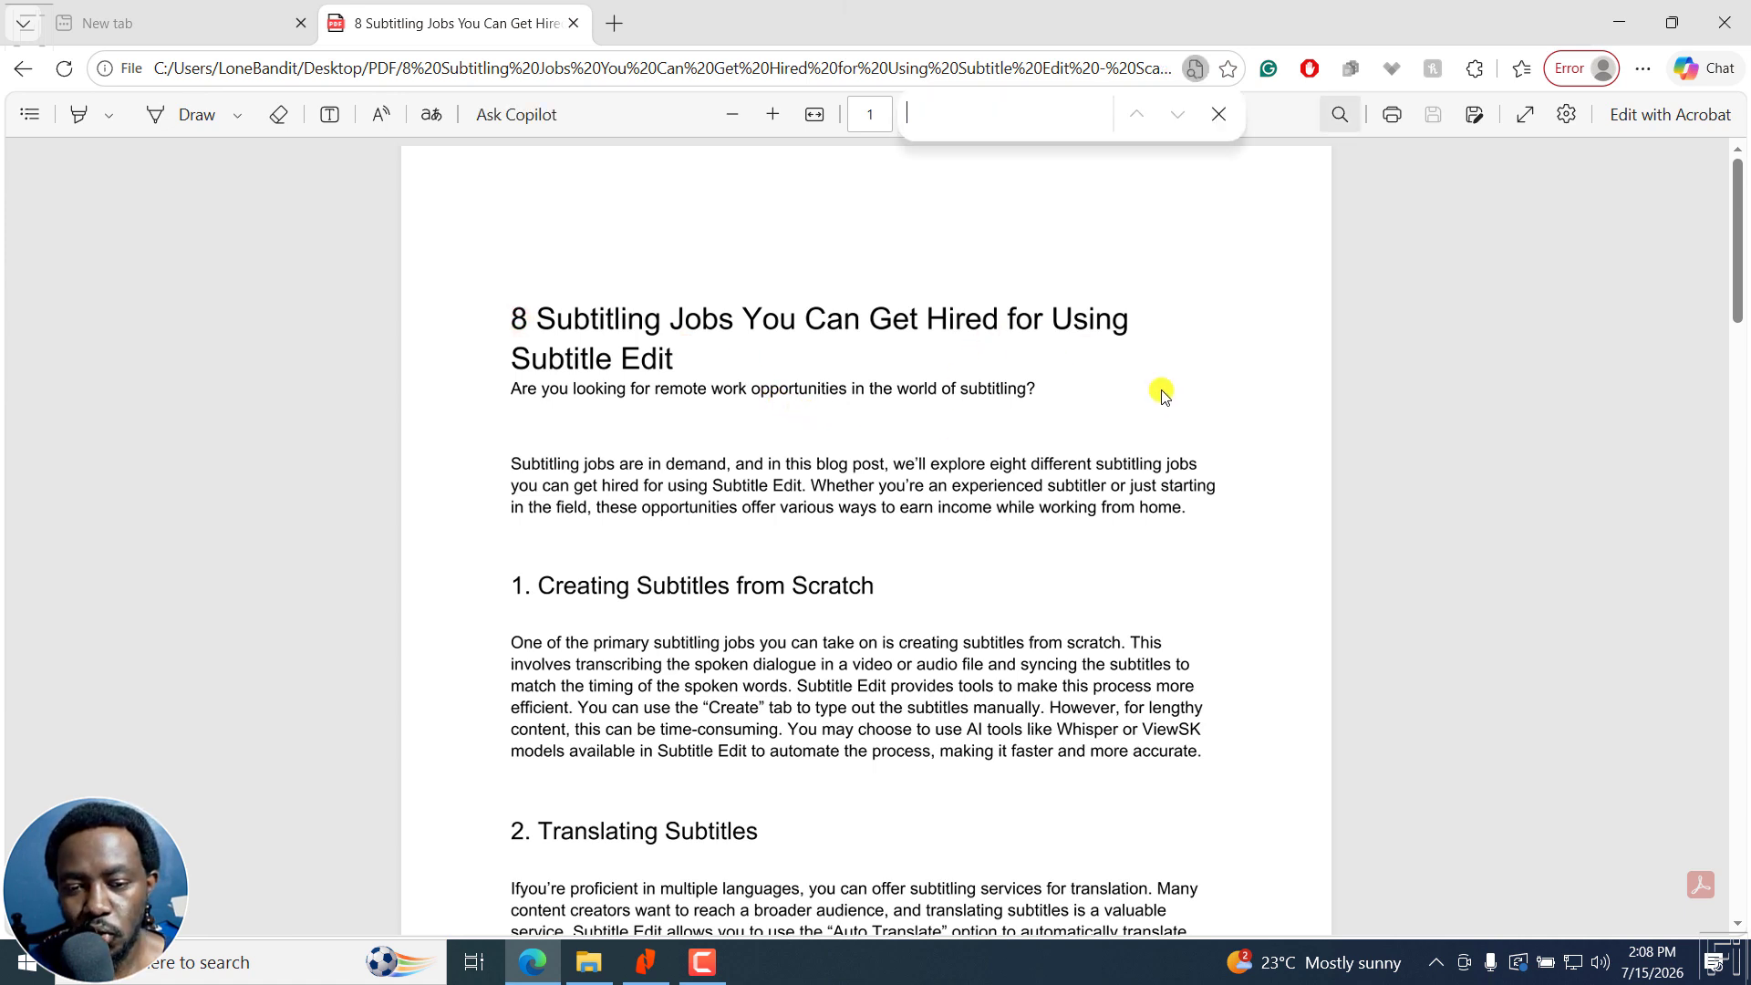
pyautogui.write('subtitles')
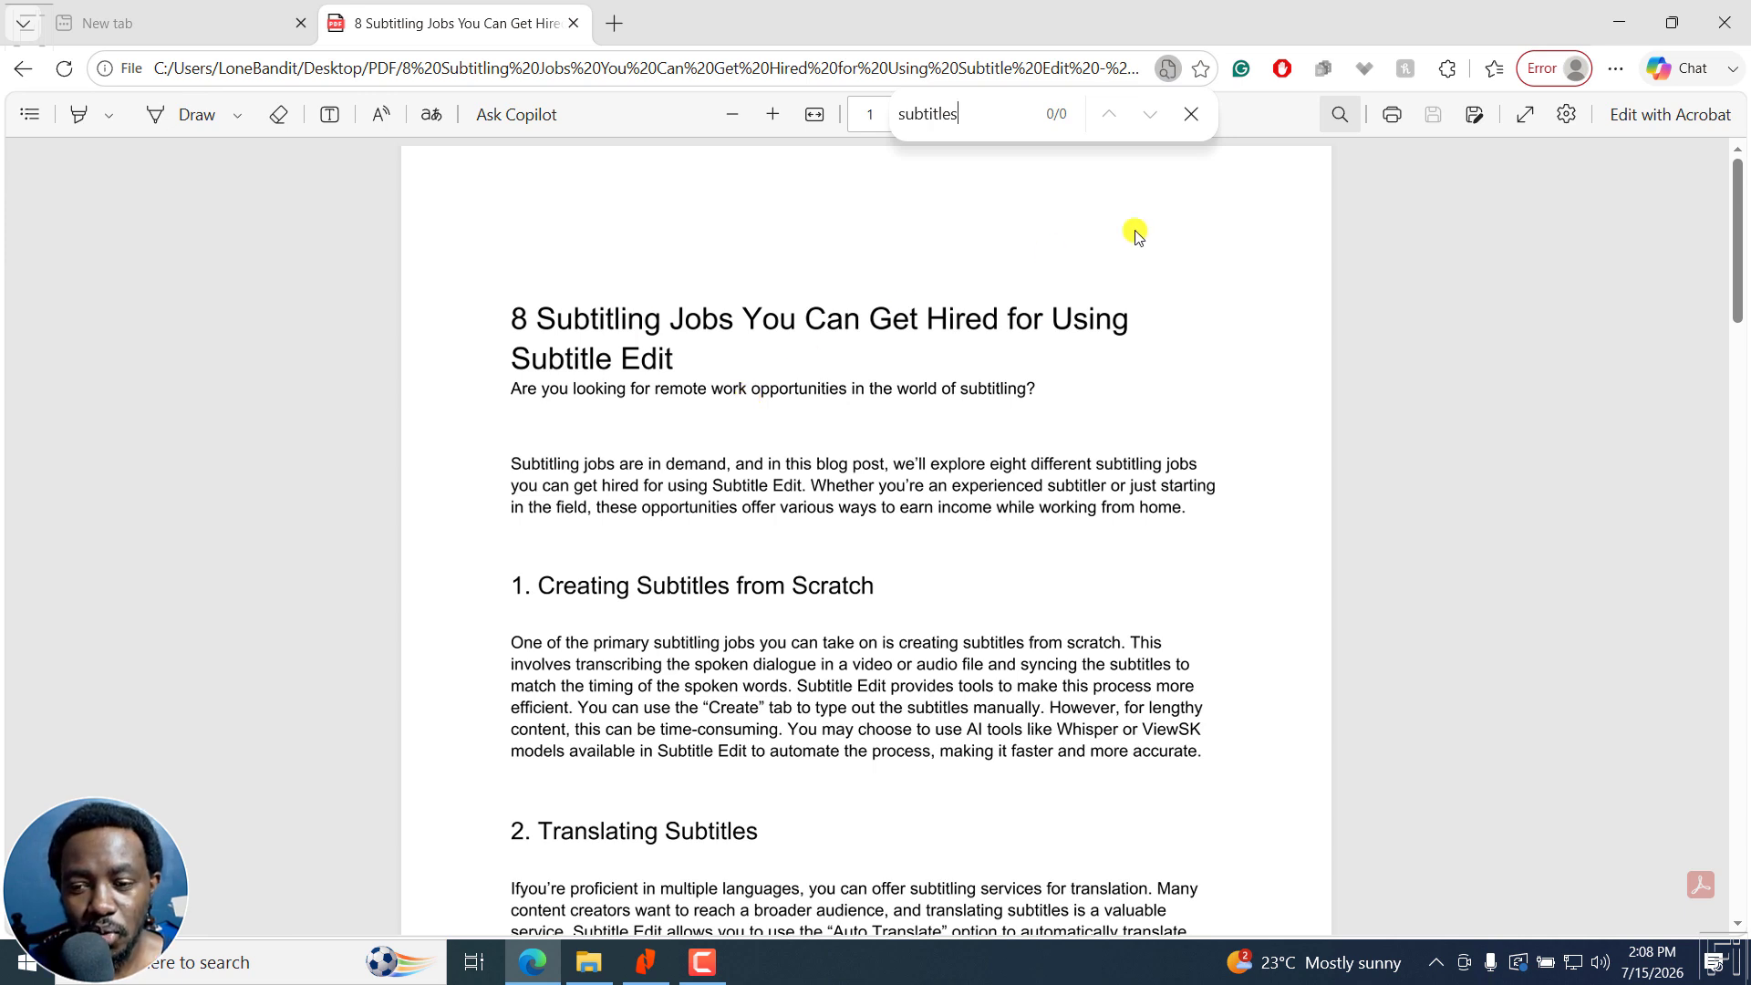
pyautogui.click(1617, 22)
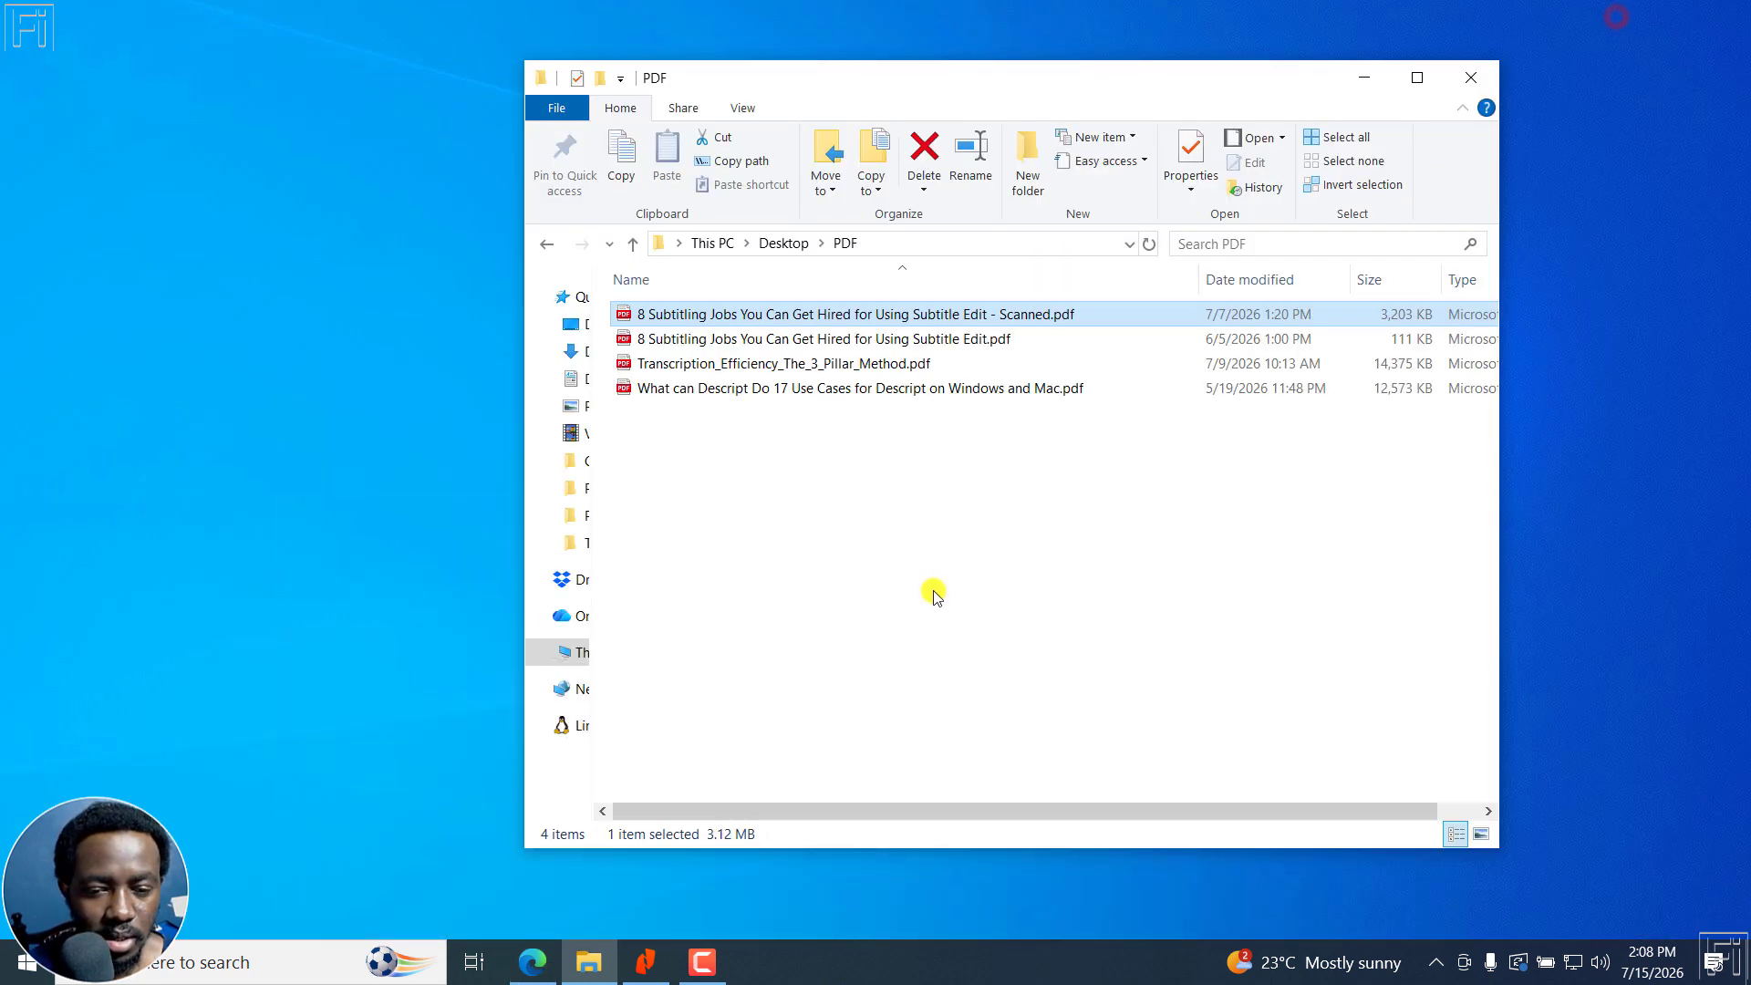
# Step: Switch to Nitro PDF Pro, open the scanned subtitling jobs PDF from the PDF folder, and dismiss the scanned-document notification
pyautogui.click(650, 959)
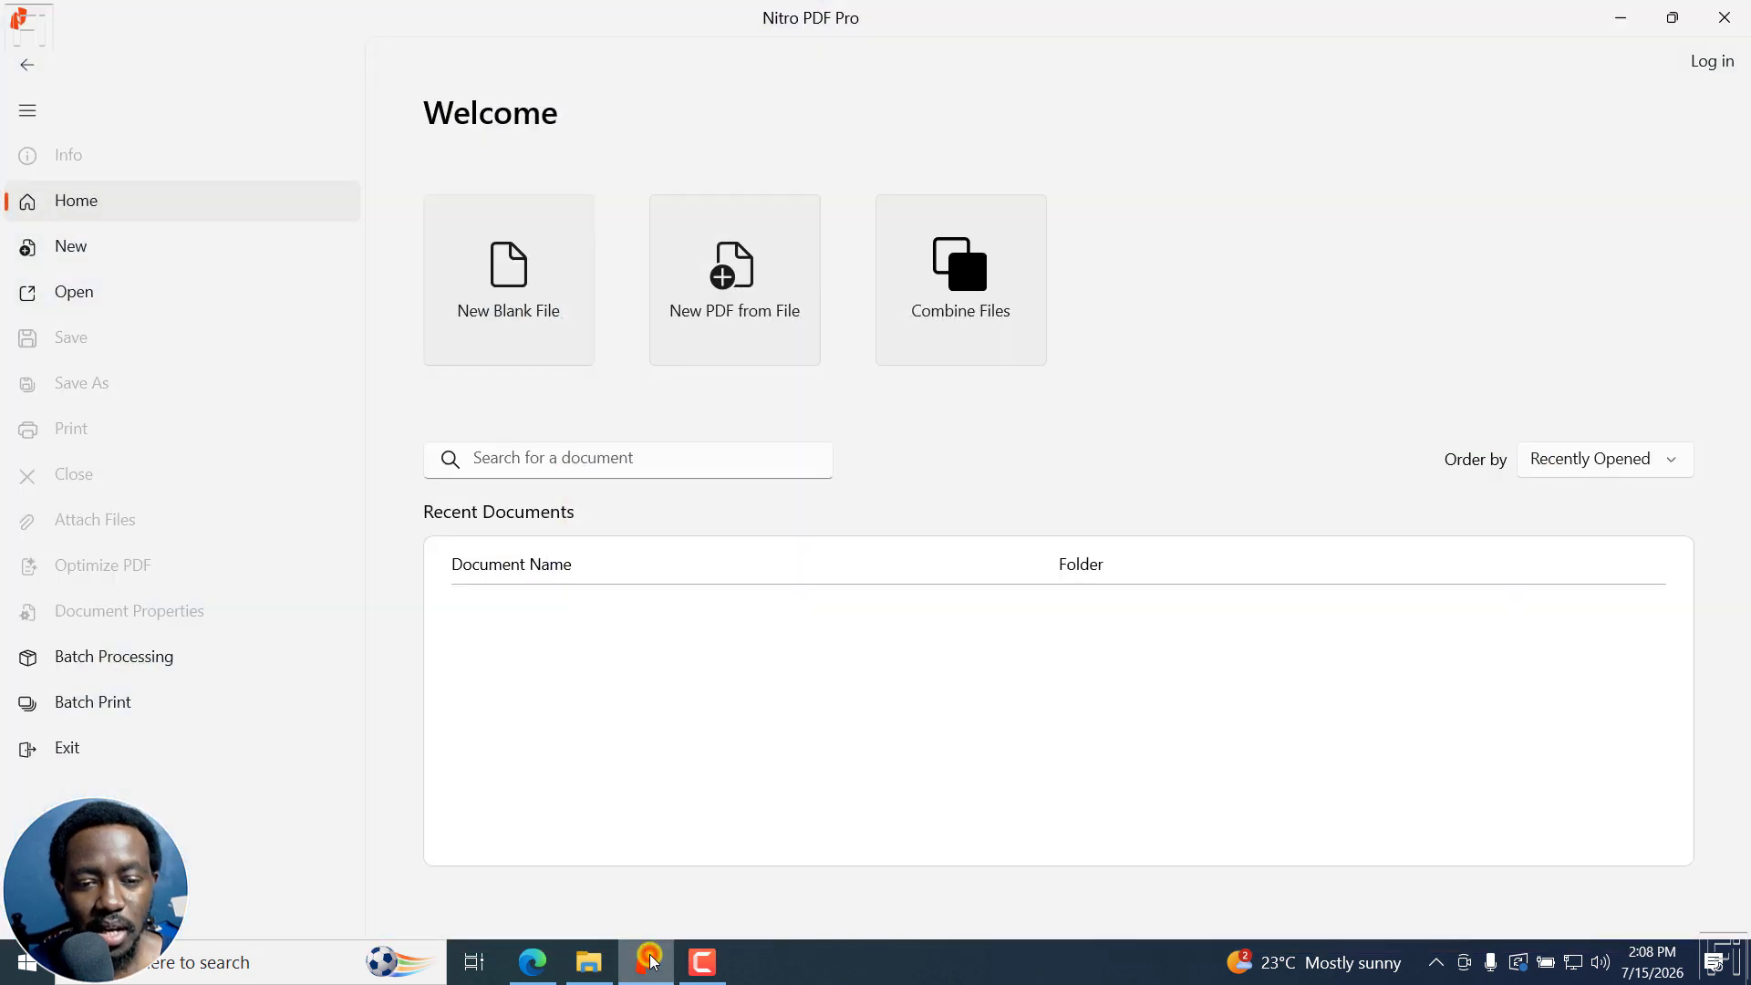
pyautogui.click(589, 962)
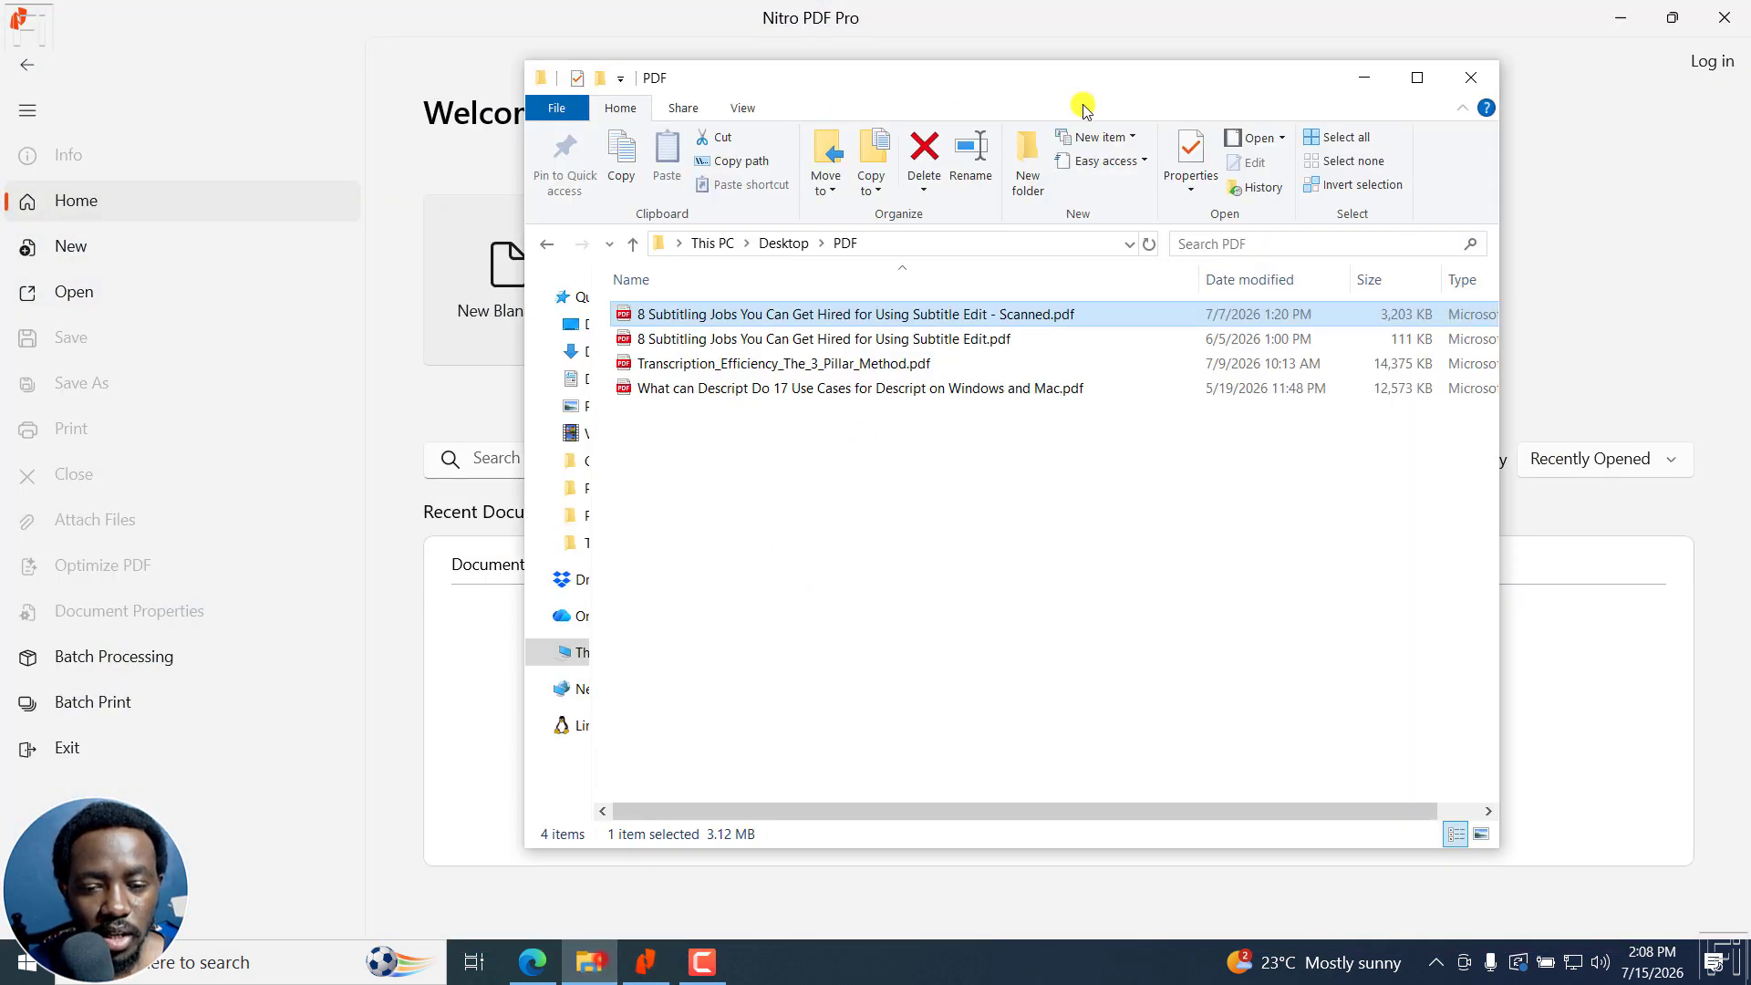
pyautogui.moveTo(923, 78); pyautogui.dragTo(1375, 96)
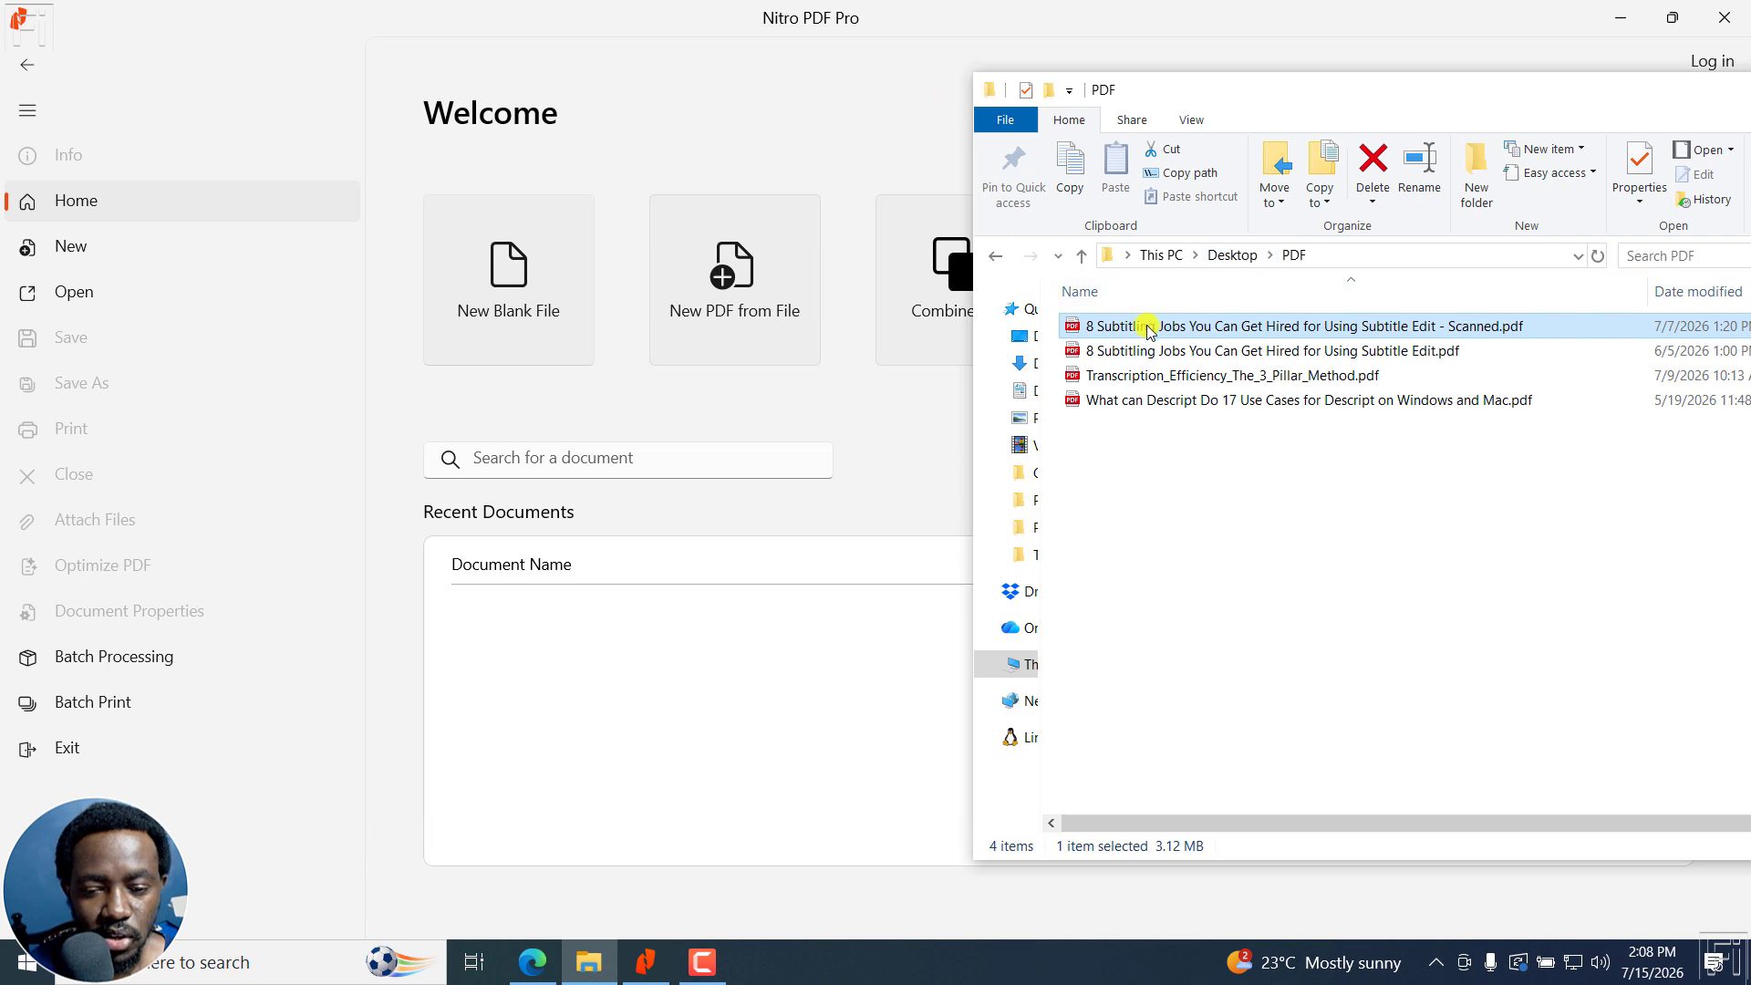
pyautogui.moveTo(1146, 326); pyautogui.dragTo(682, 584)
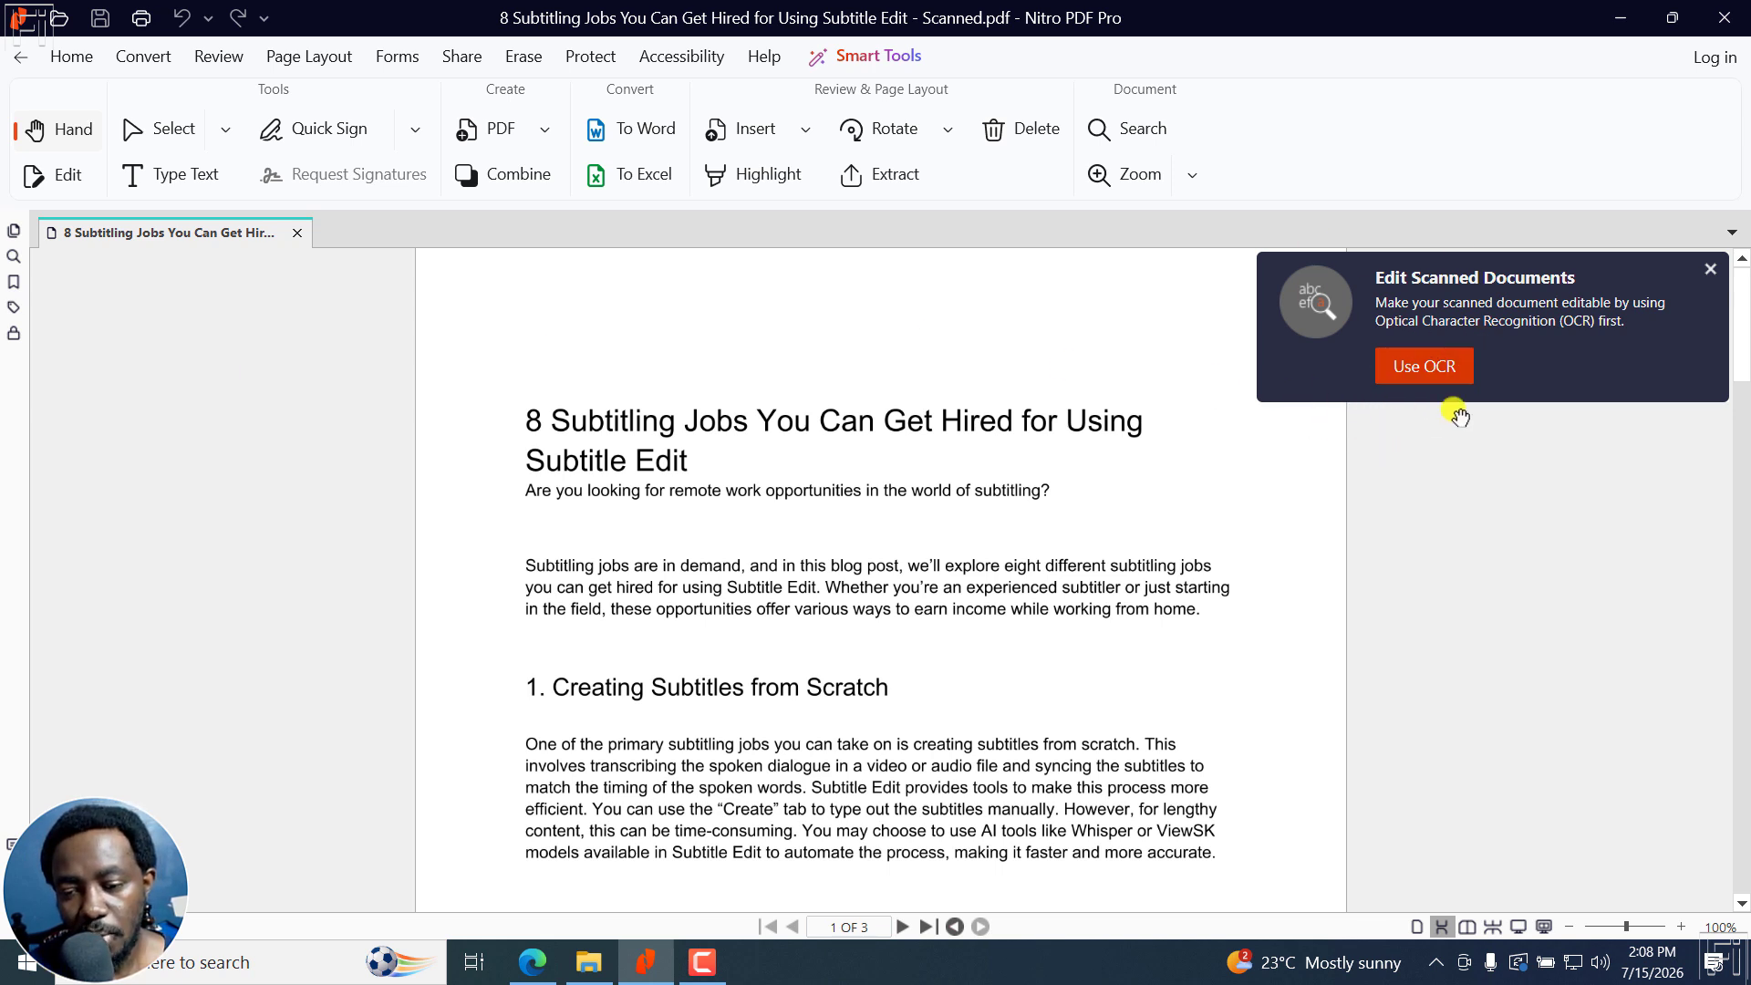
pyautogui.click(1710, 268)
# Step: Set up OCR for the scanned document as Make Searchable and Editable, and show its page range options
pyautogui.click(208, 56)
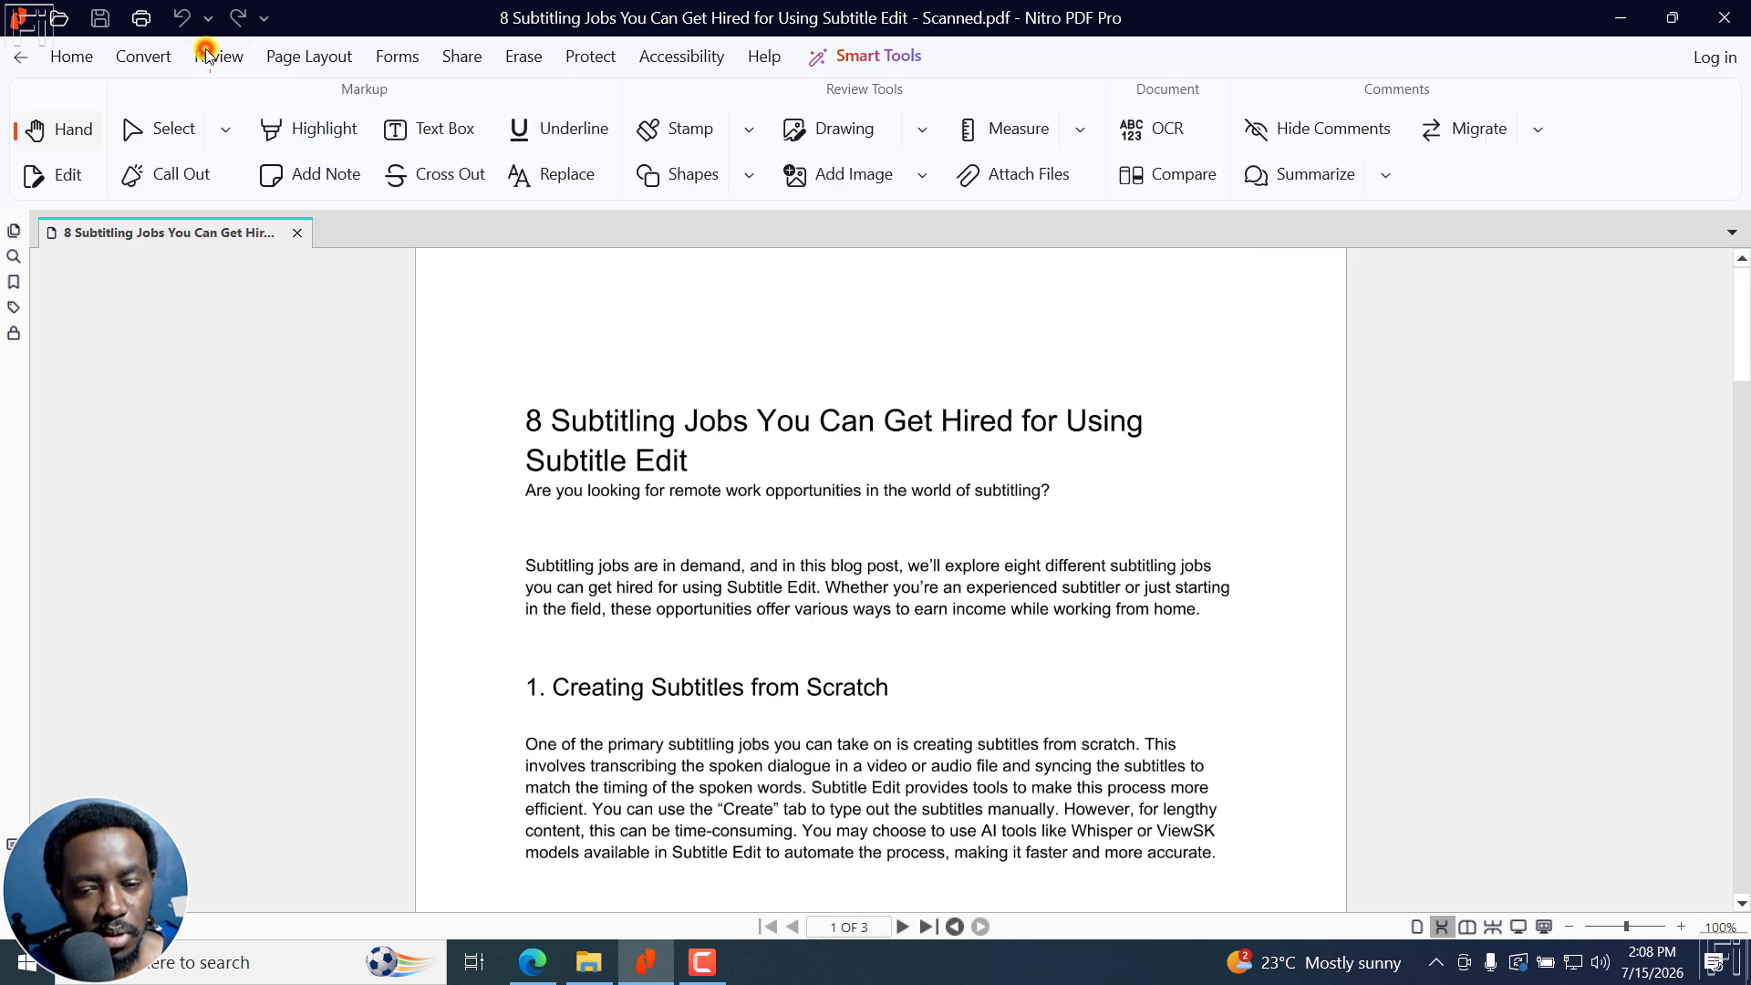
pyautogui.click(1160, 134)
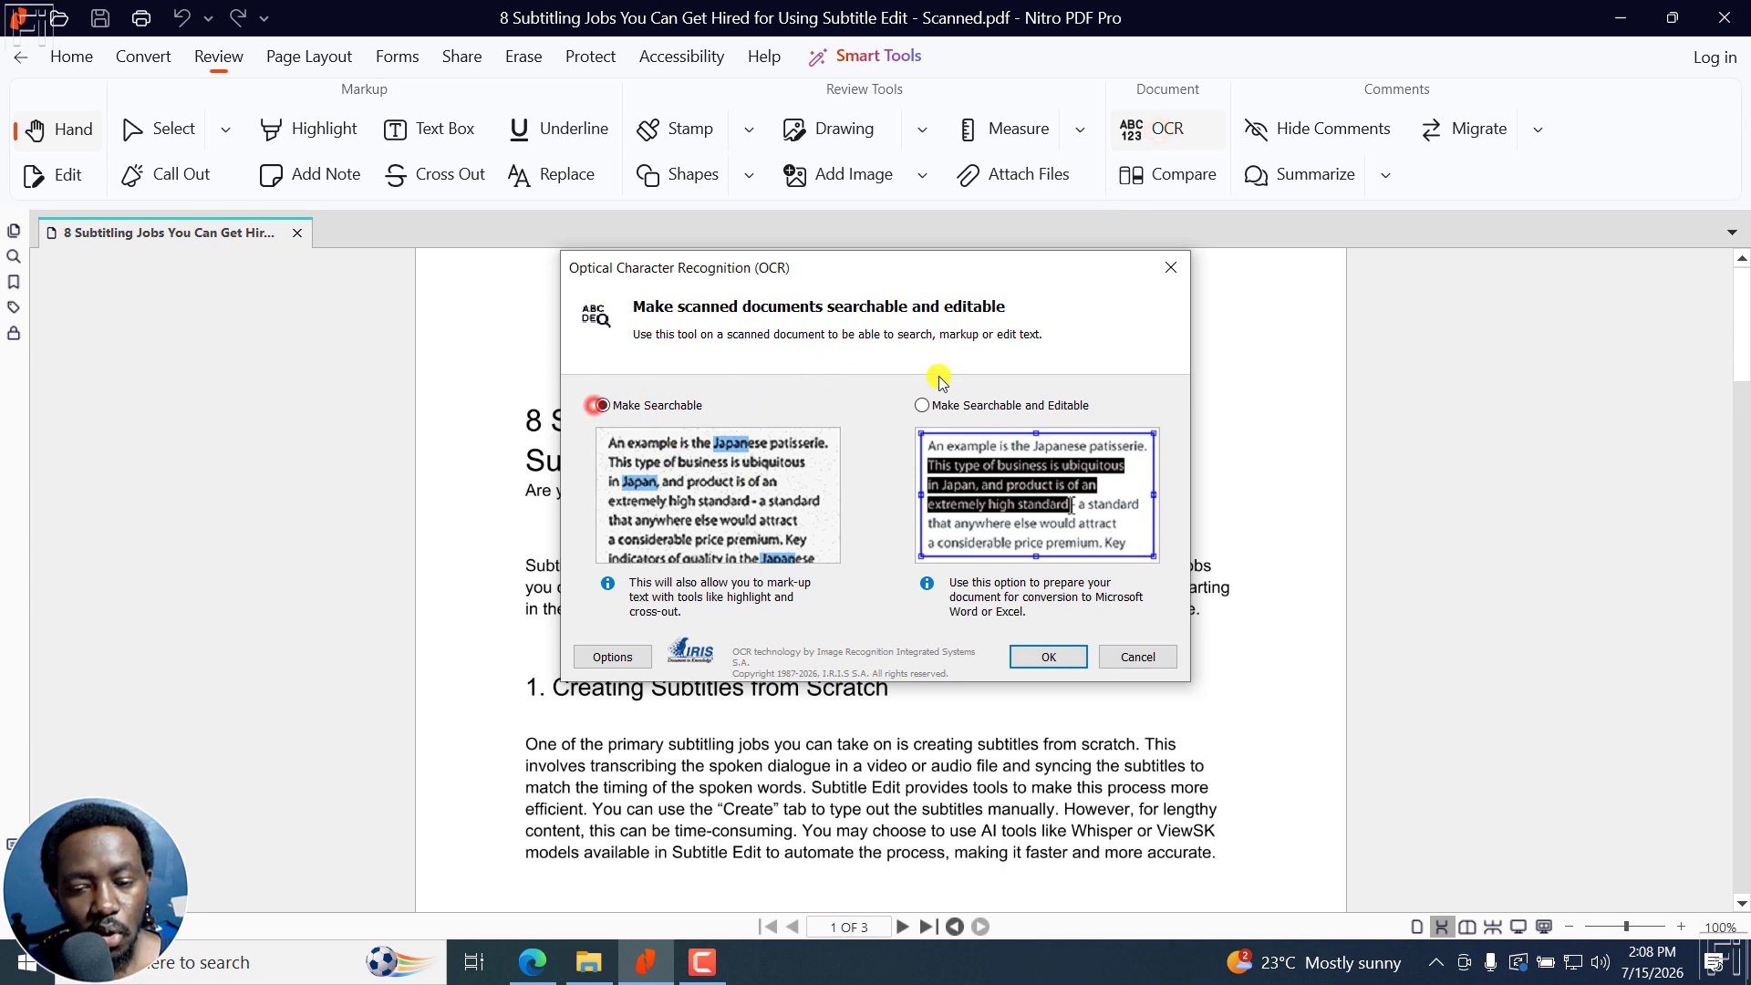
pyautogui.click(923, 406)
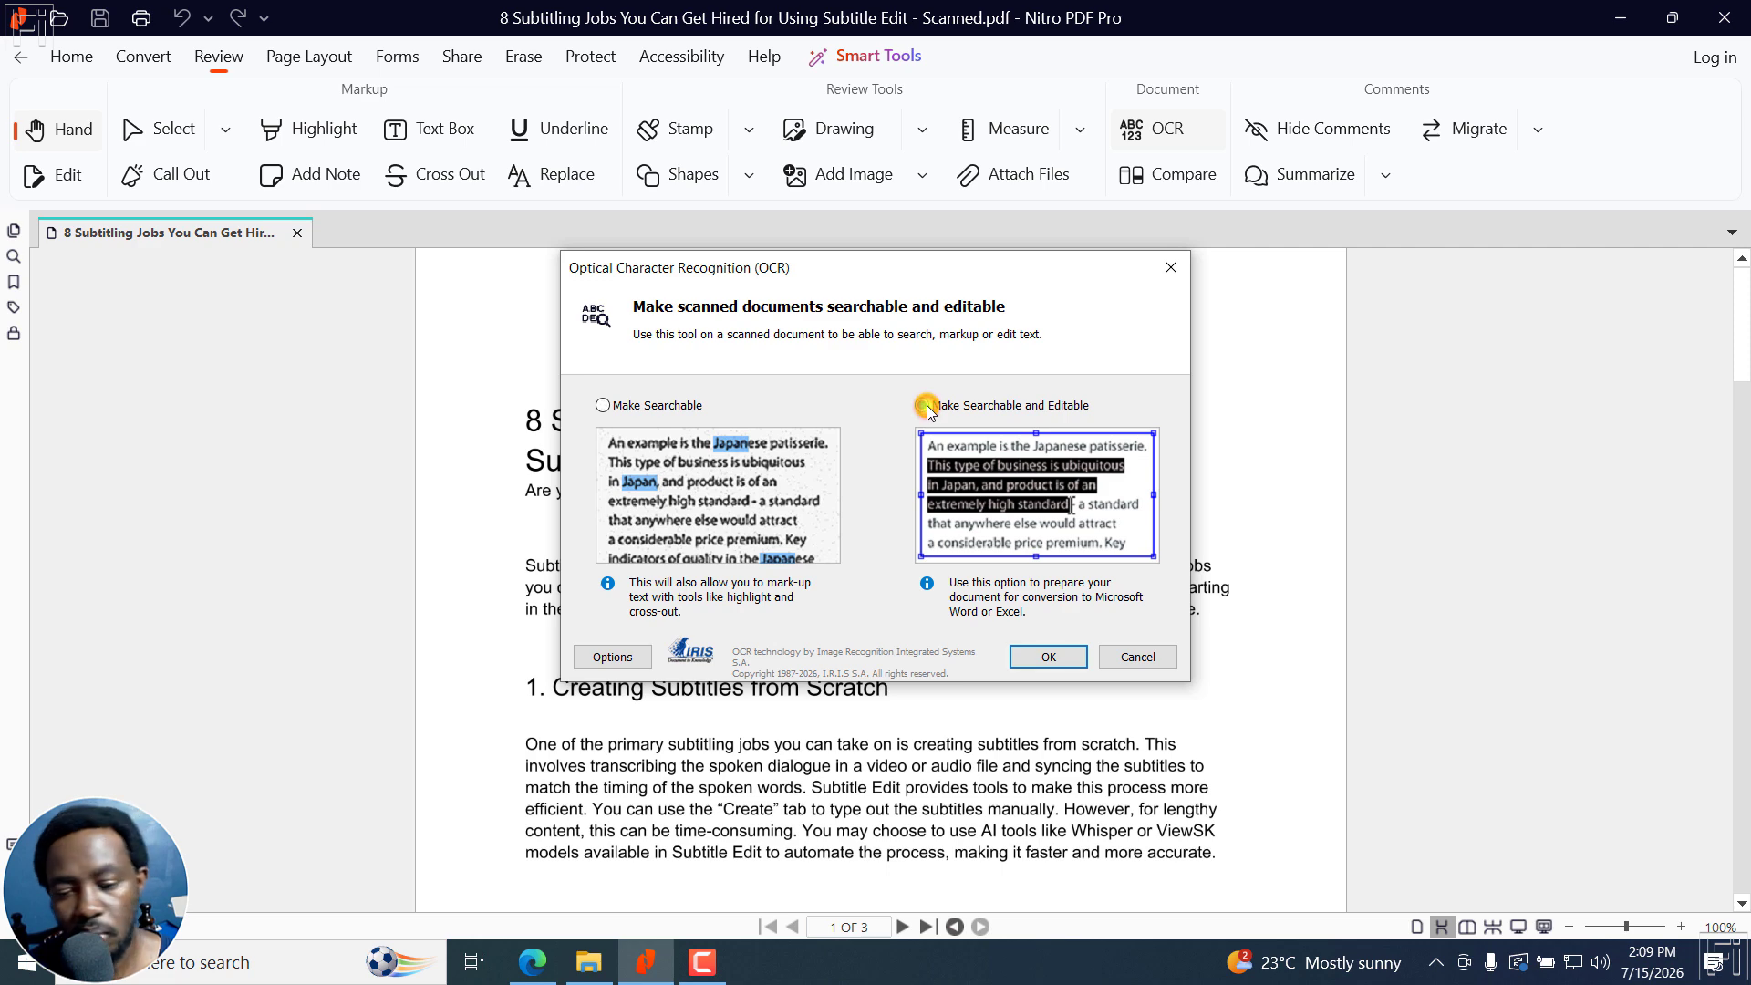
pyautogui.click(606, 659)
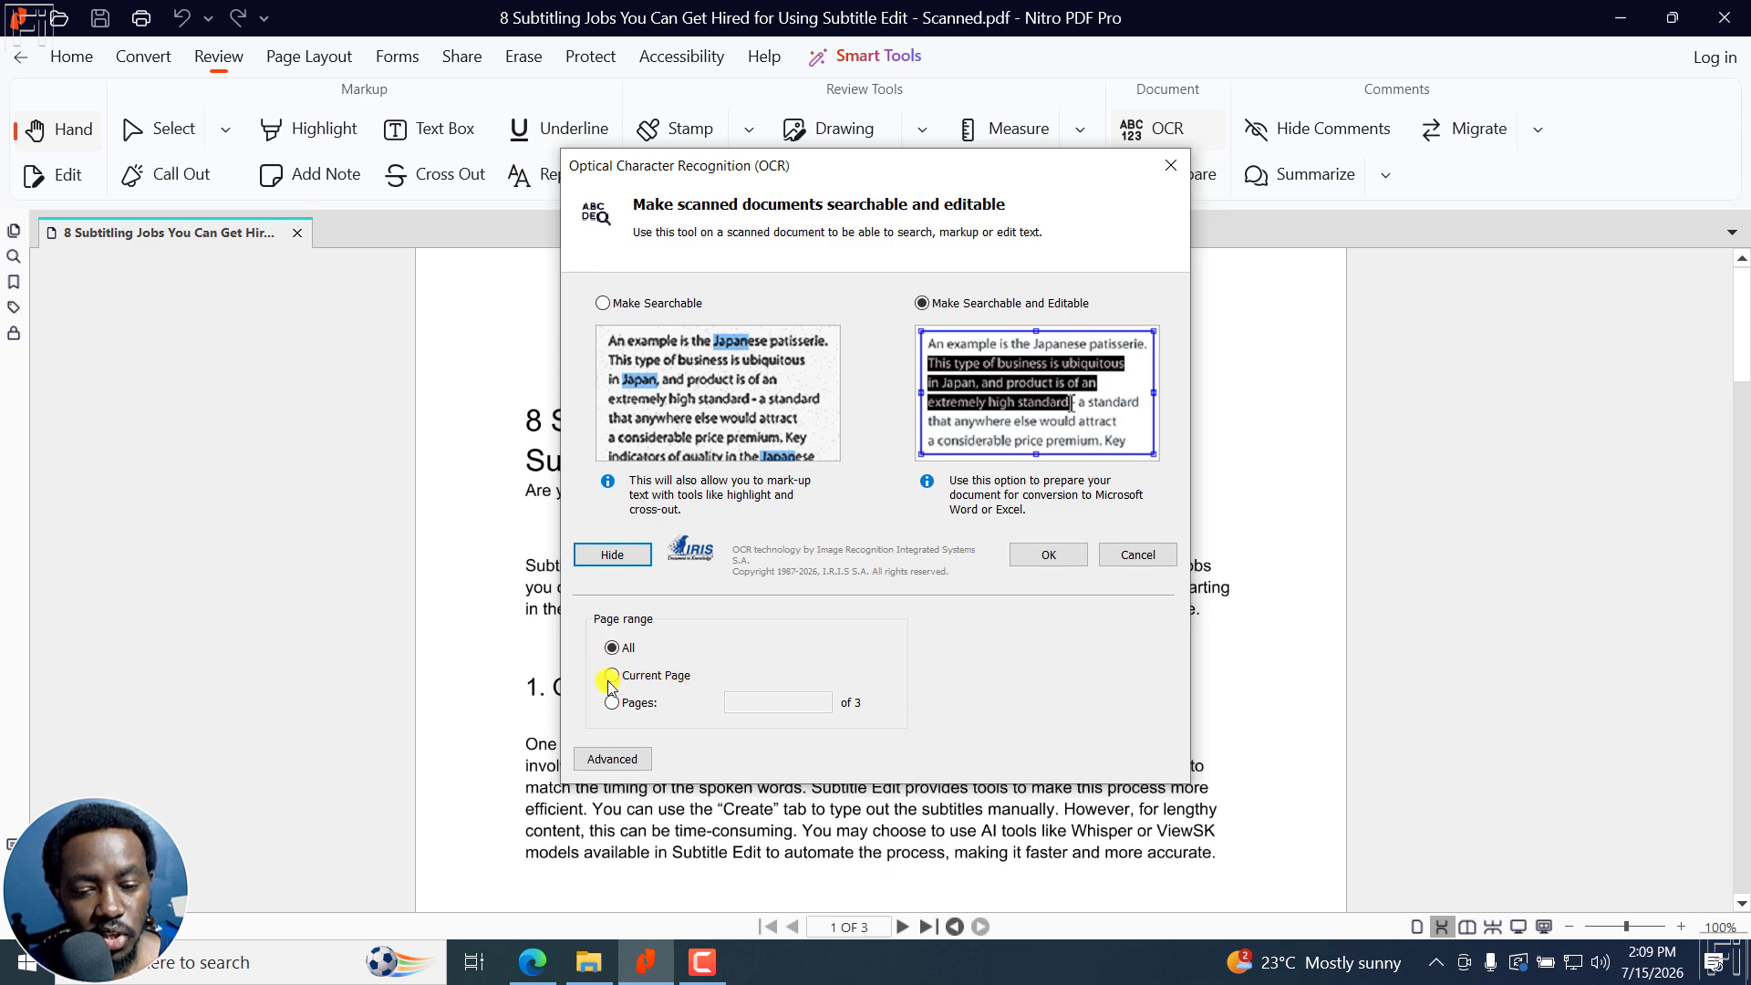
# Step: Set the OCR image downsampling to 300 dpi in the advanced preferences, and run OCR on all pages
pyautogui.click(610, 760)
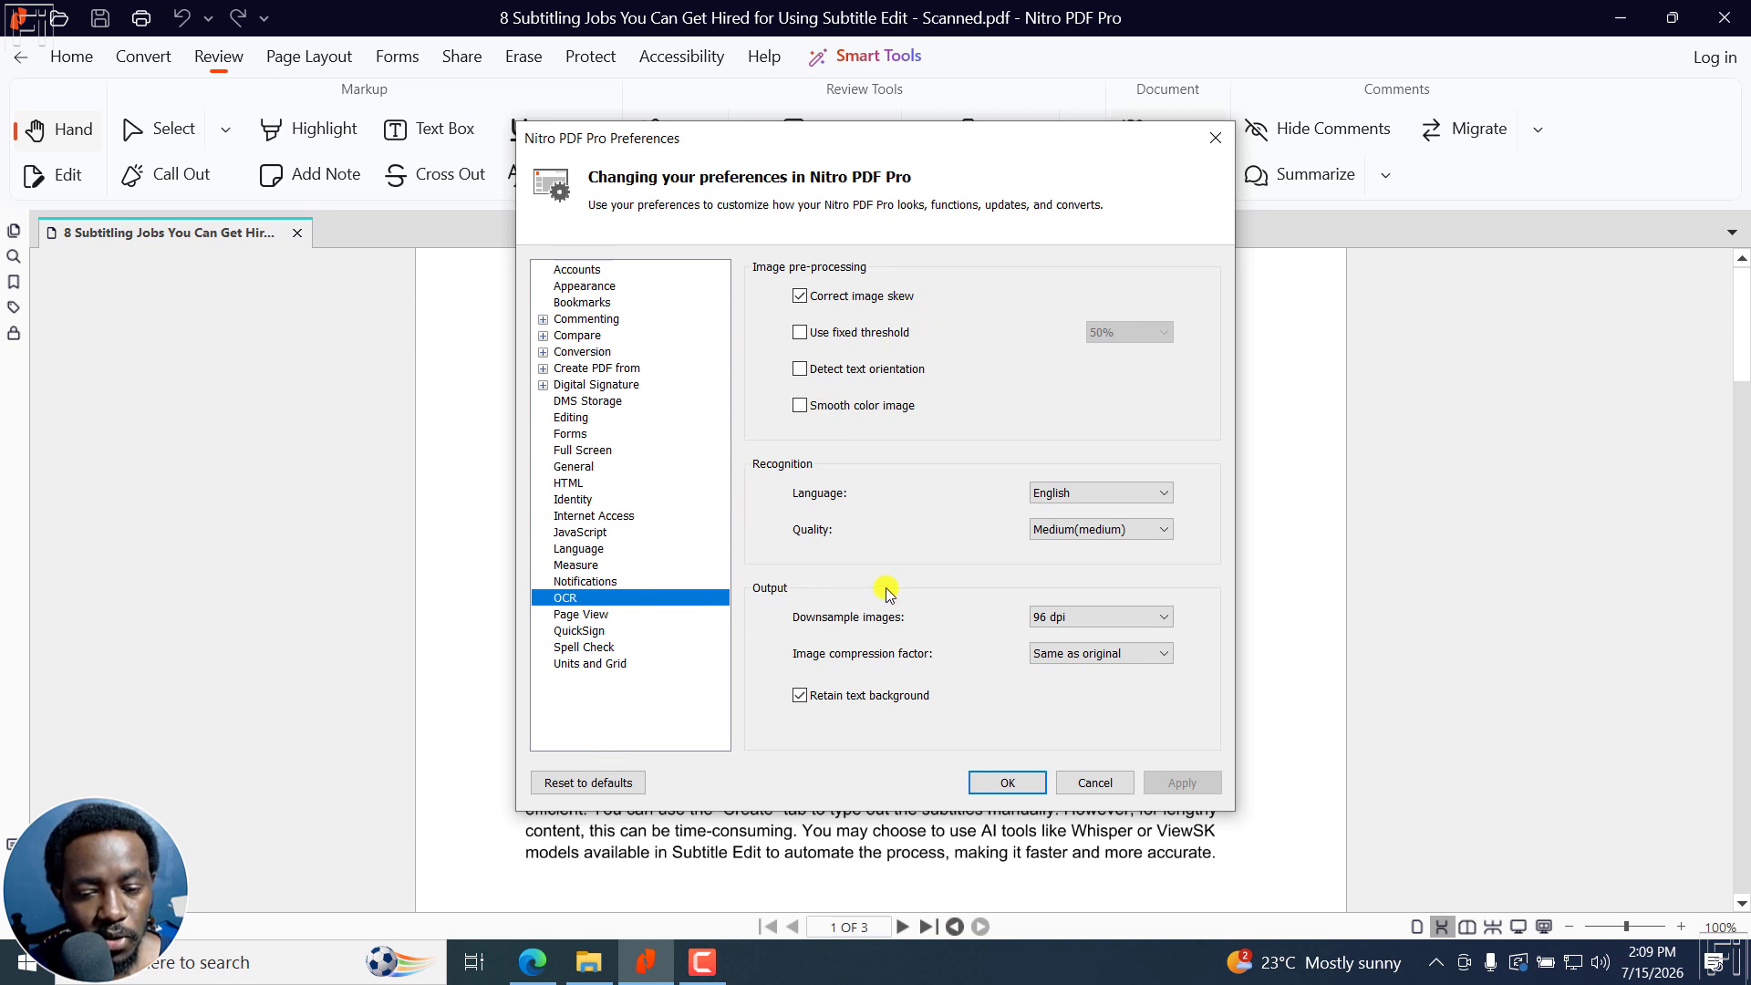
pyautogui.click(1123, 615)
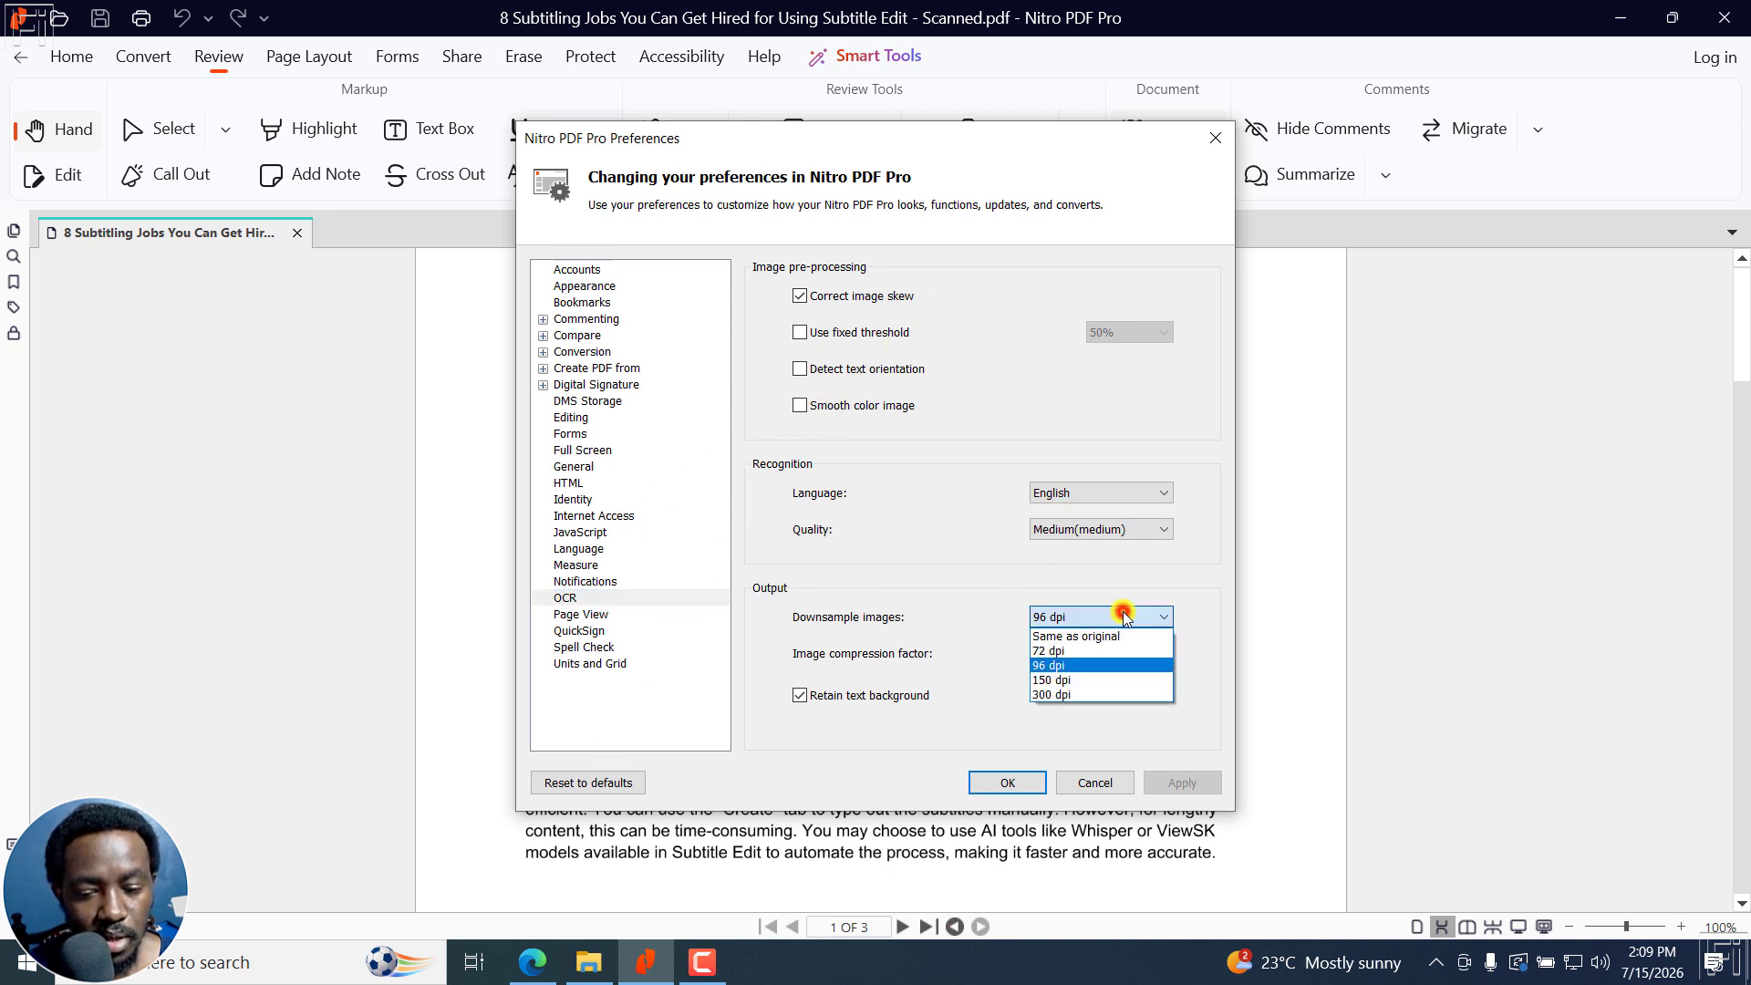
pyautogui.click(1058, 693)
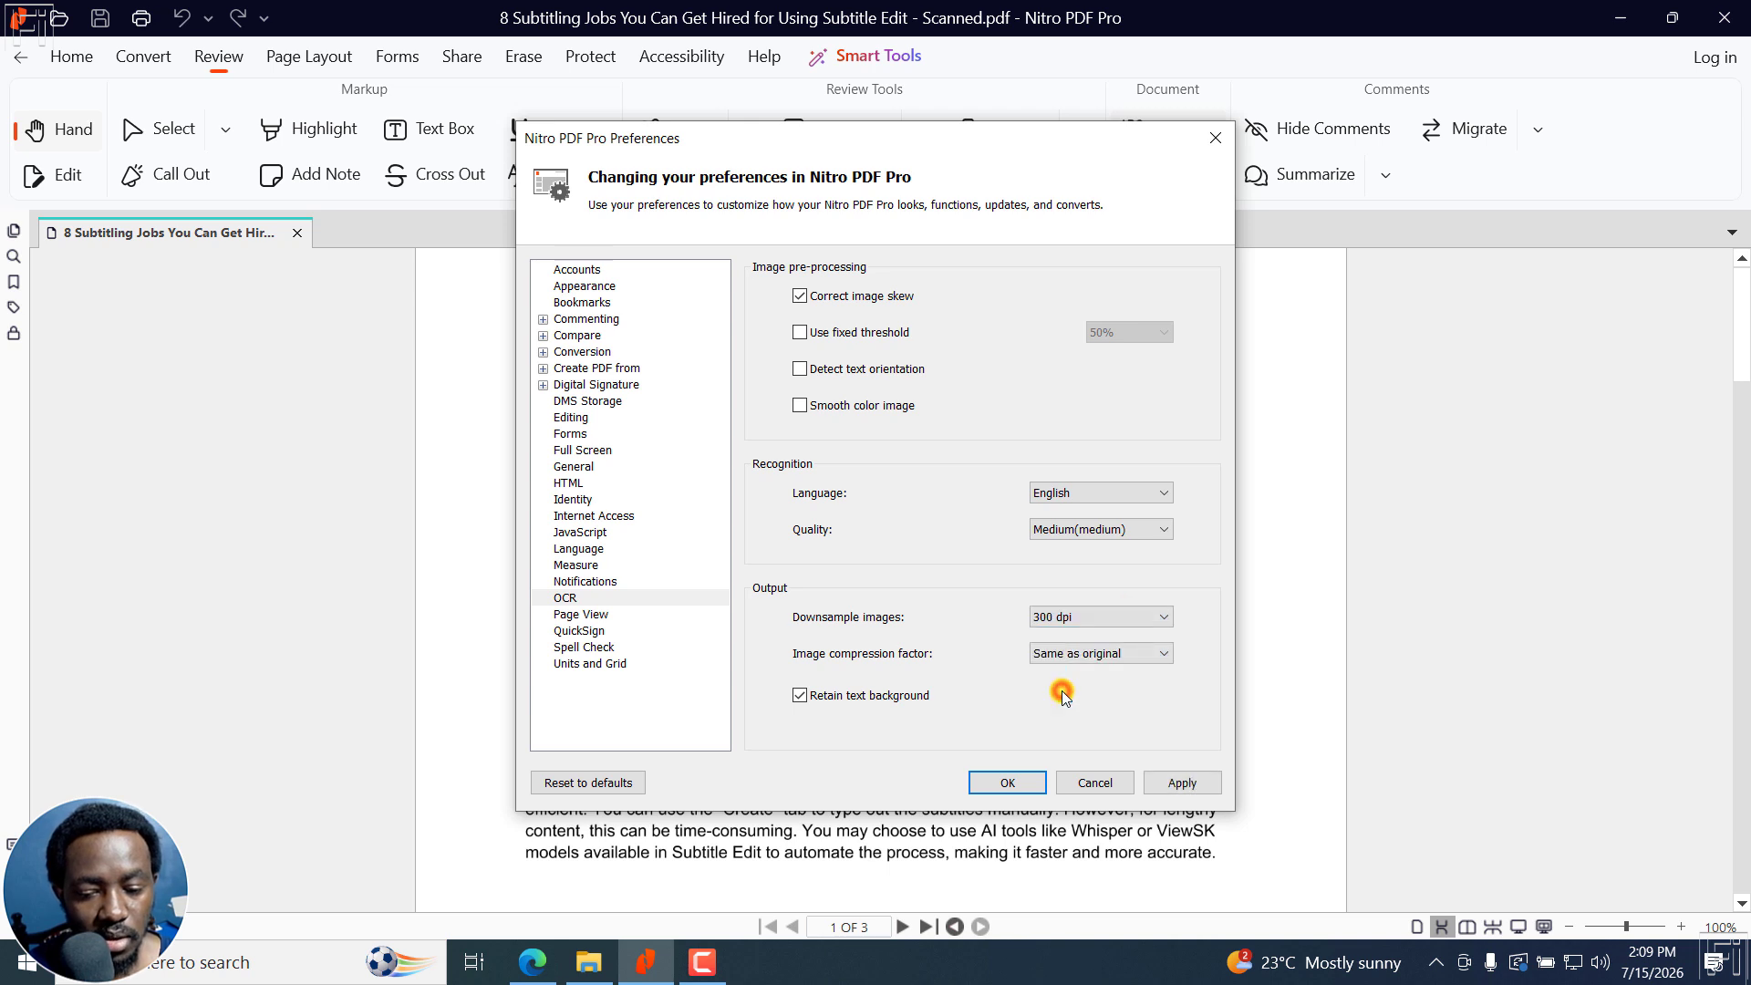
pyautogui.click(1095, 610)
pyautogui.click(950, 610)
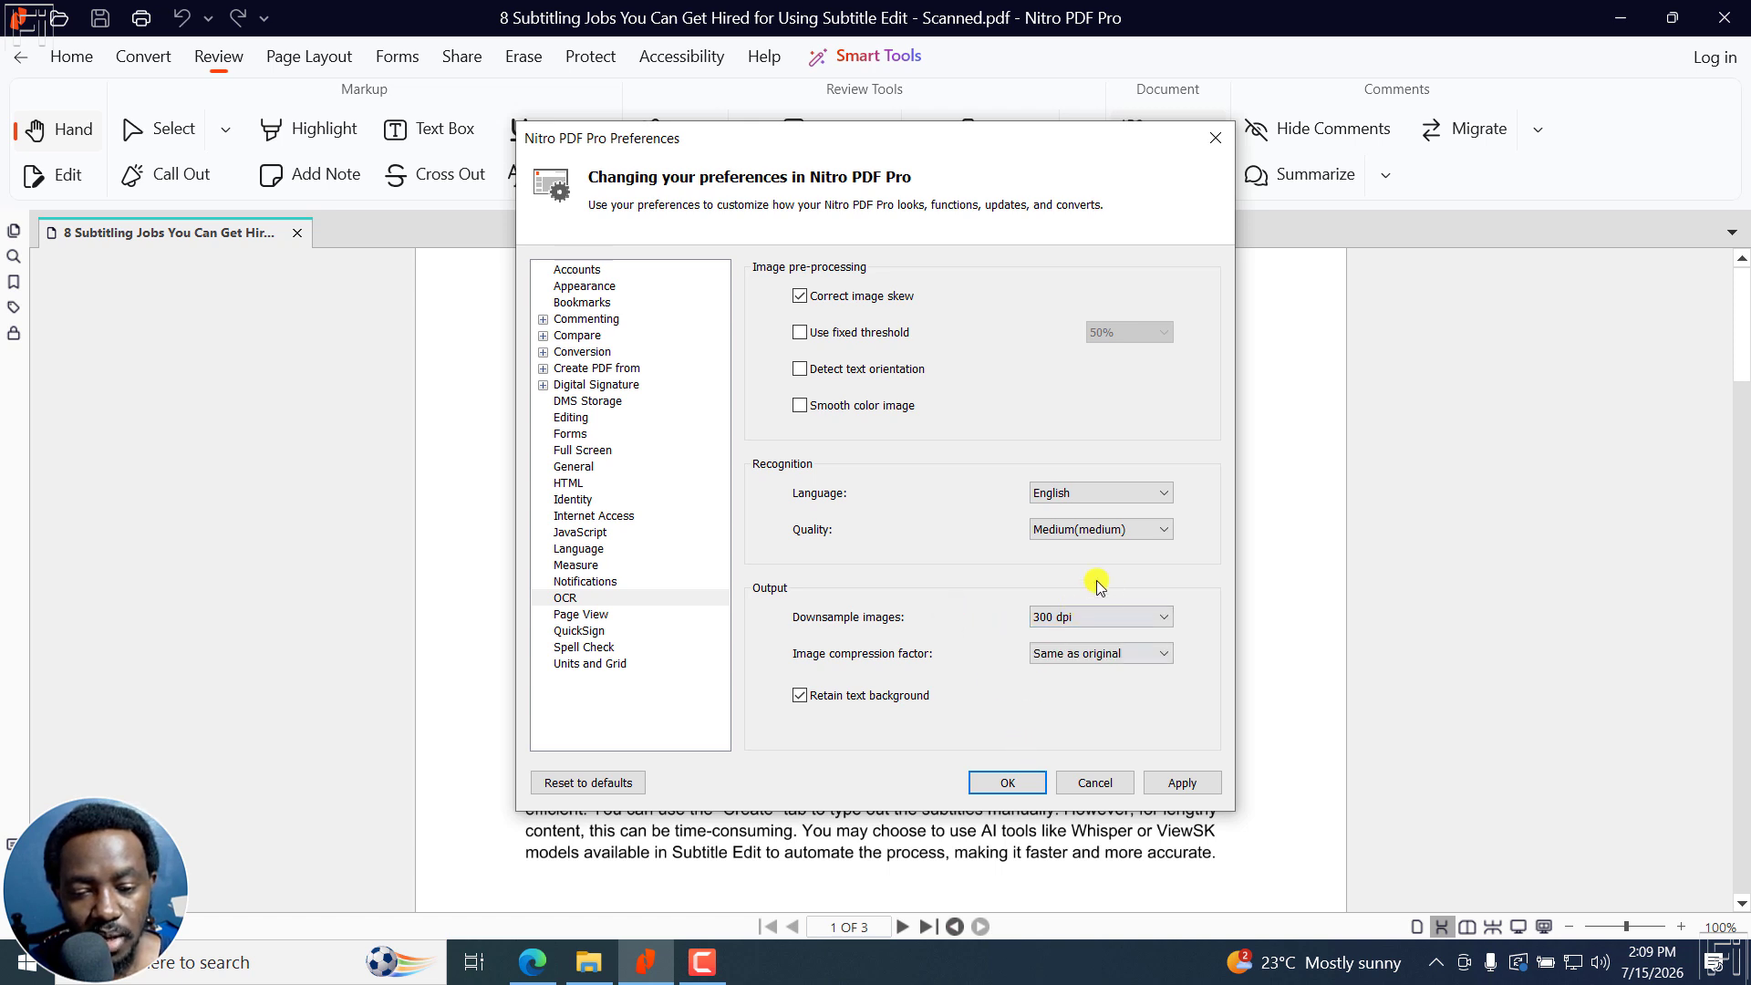
pyautogui.click(1108, 531)
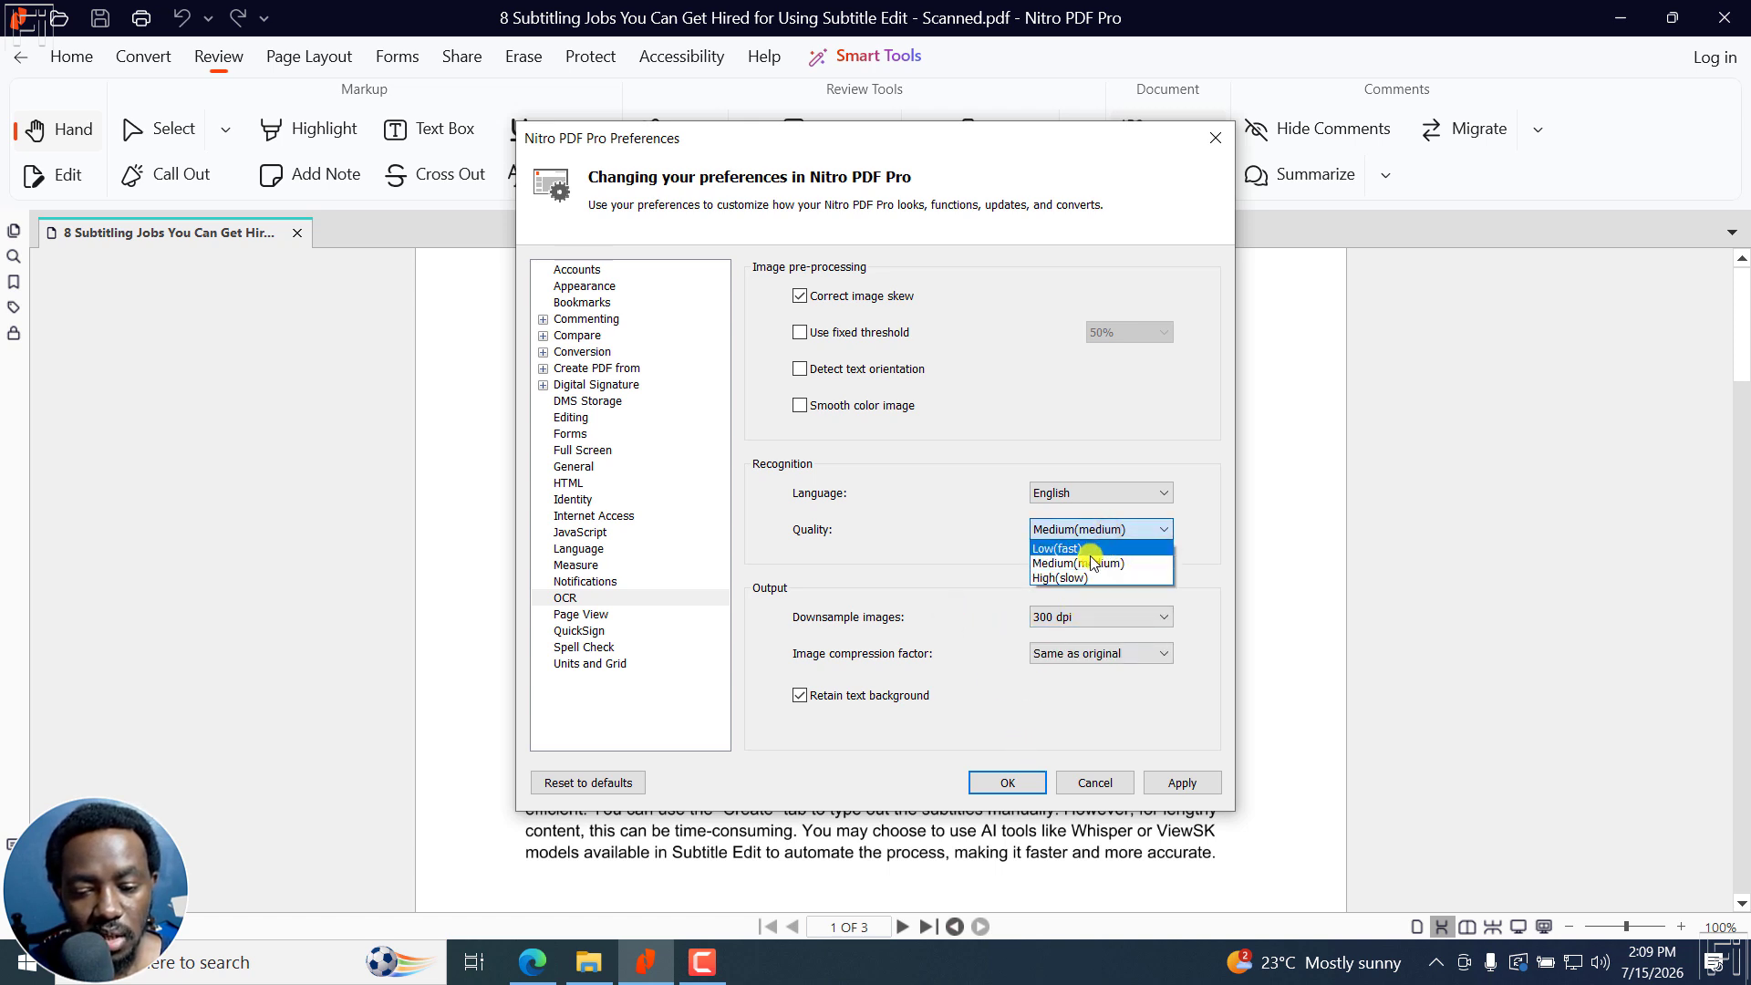
pyautogui.click(947, 549)
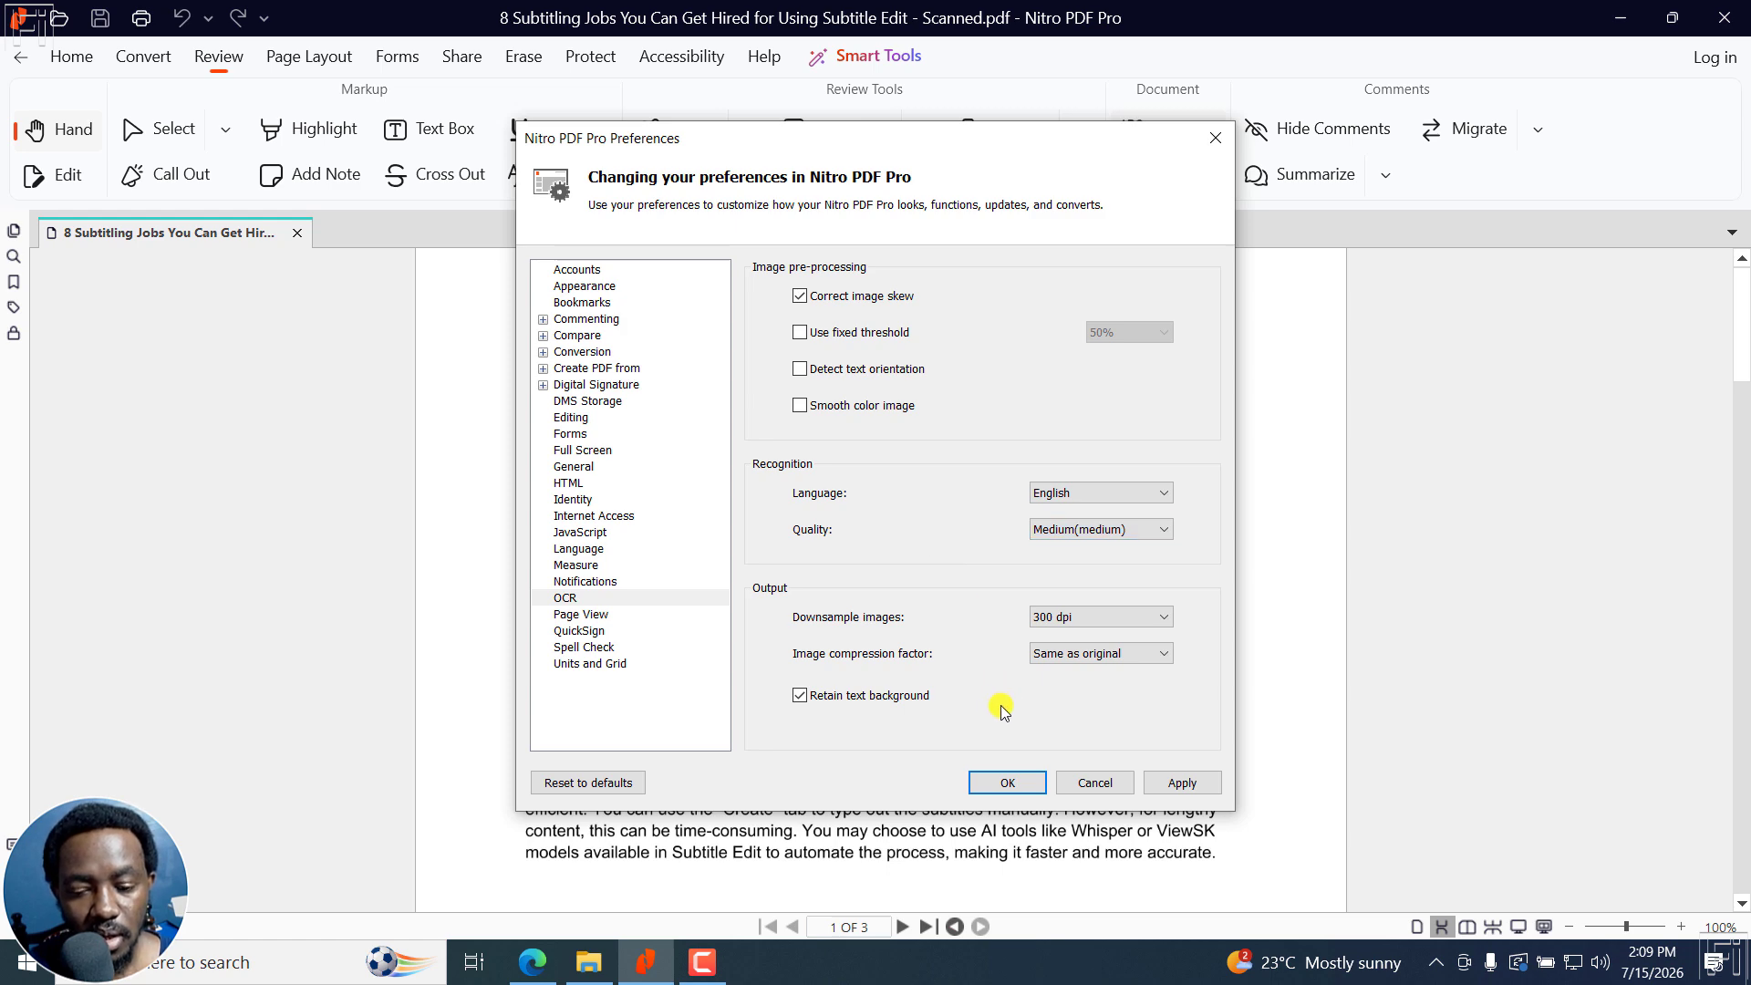
pyautogui.click(1182, 782)
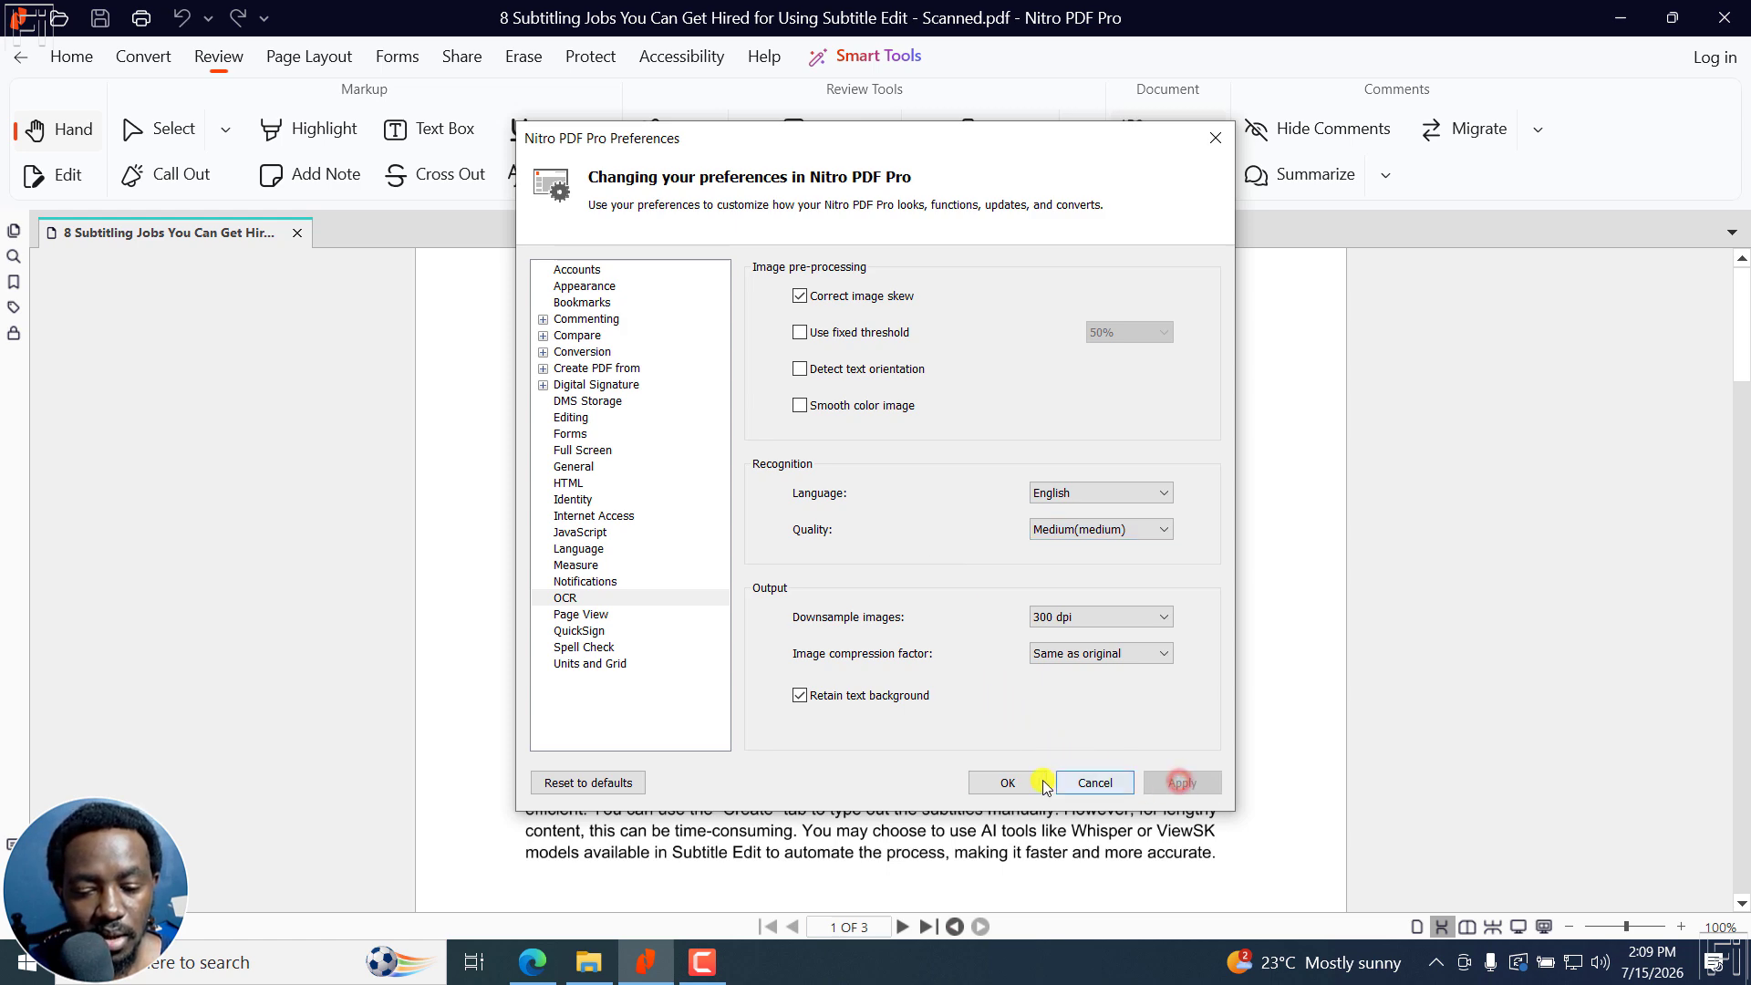
pyautogui.click(1007, 782)
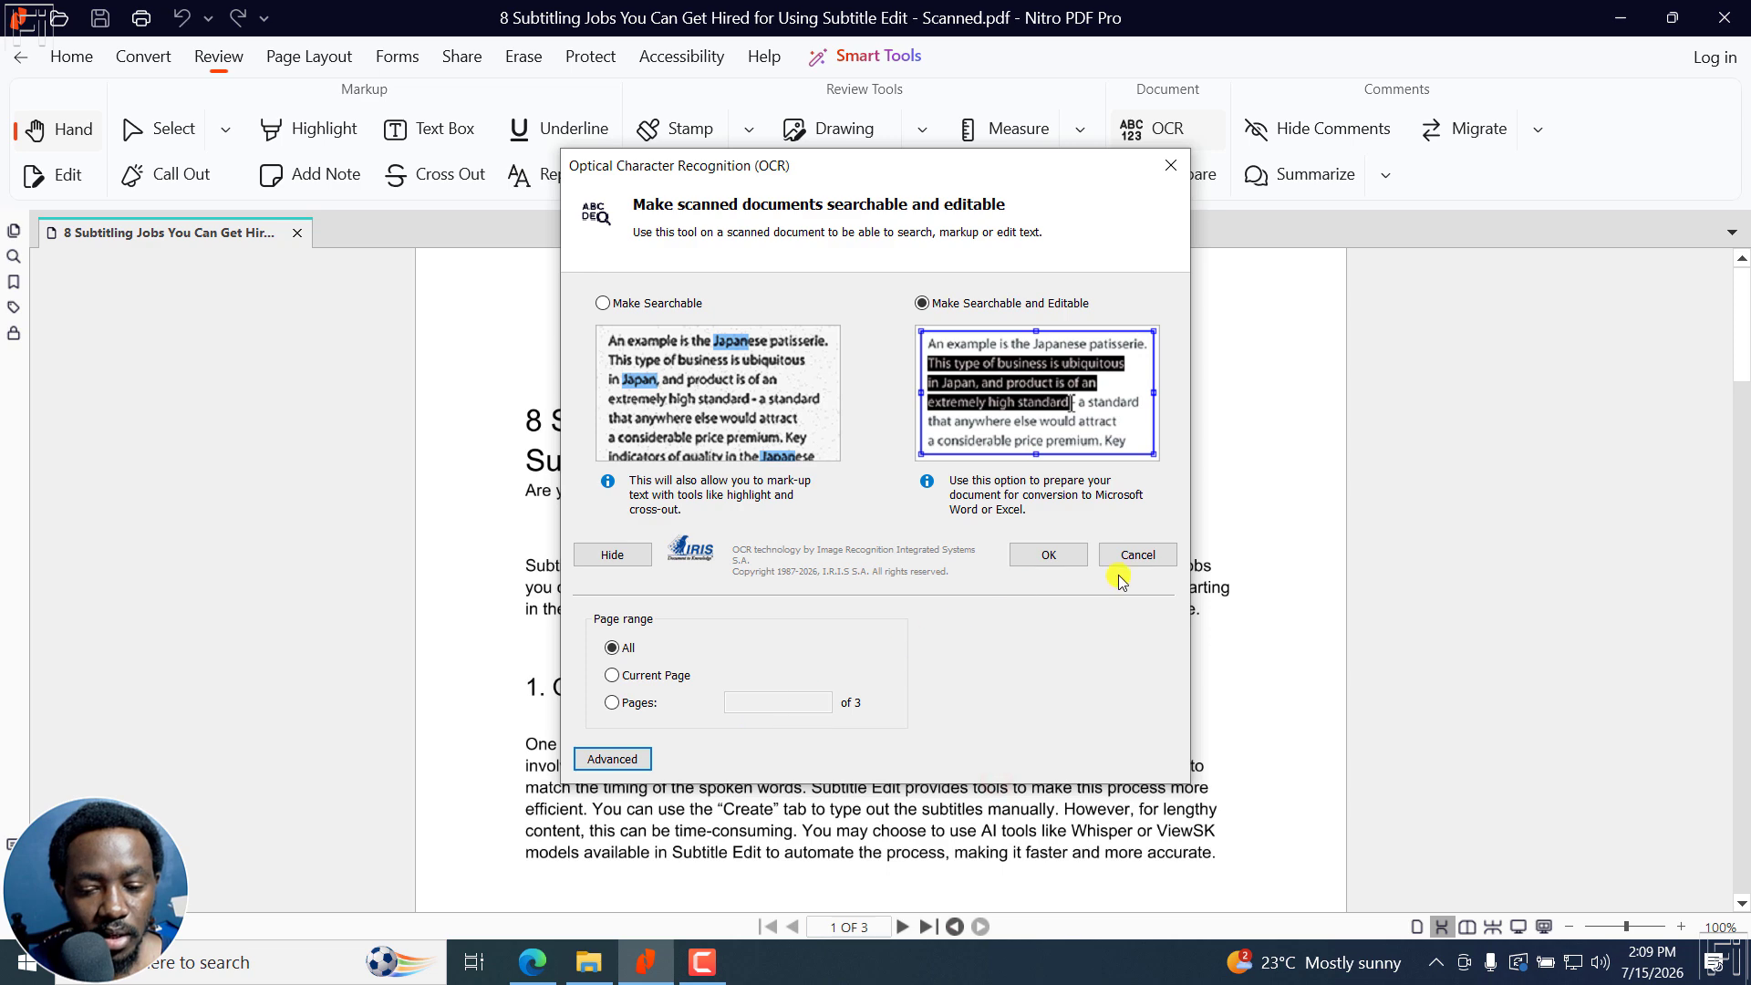
pyautogui.click(1044, 553)
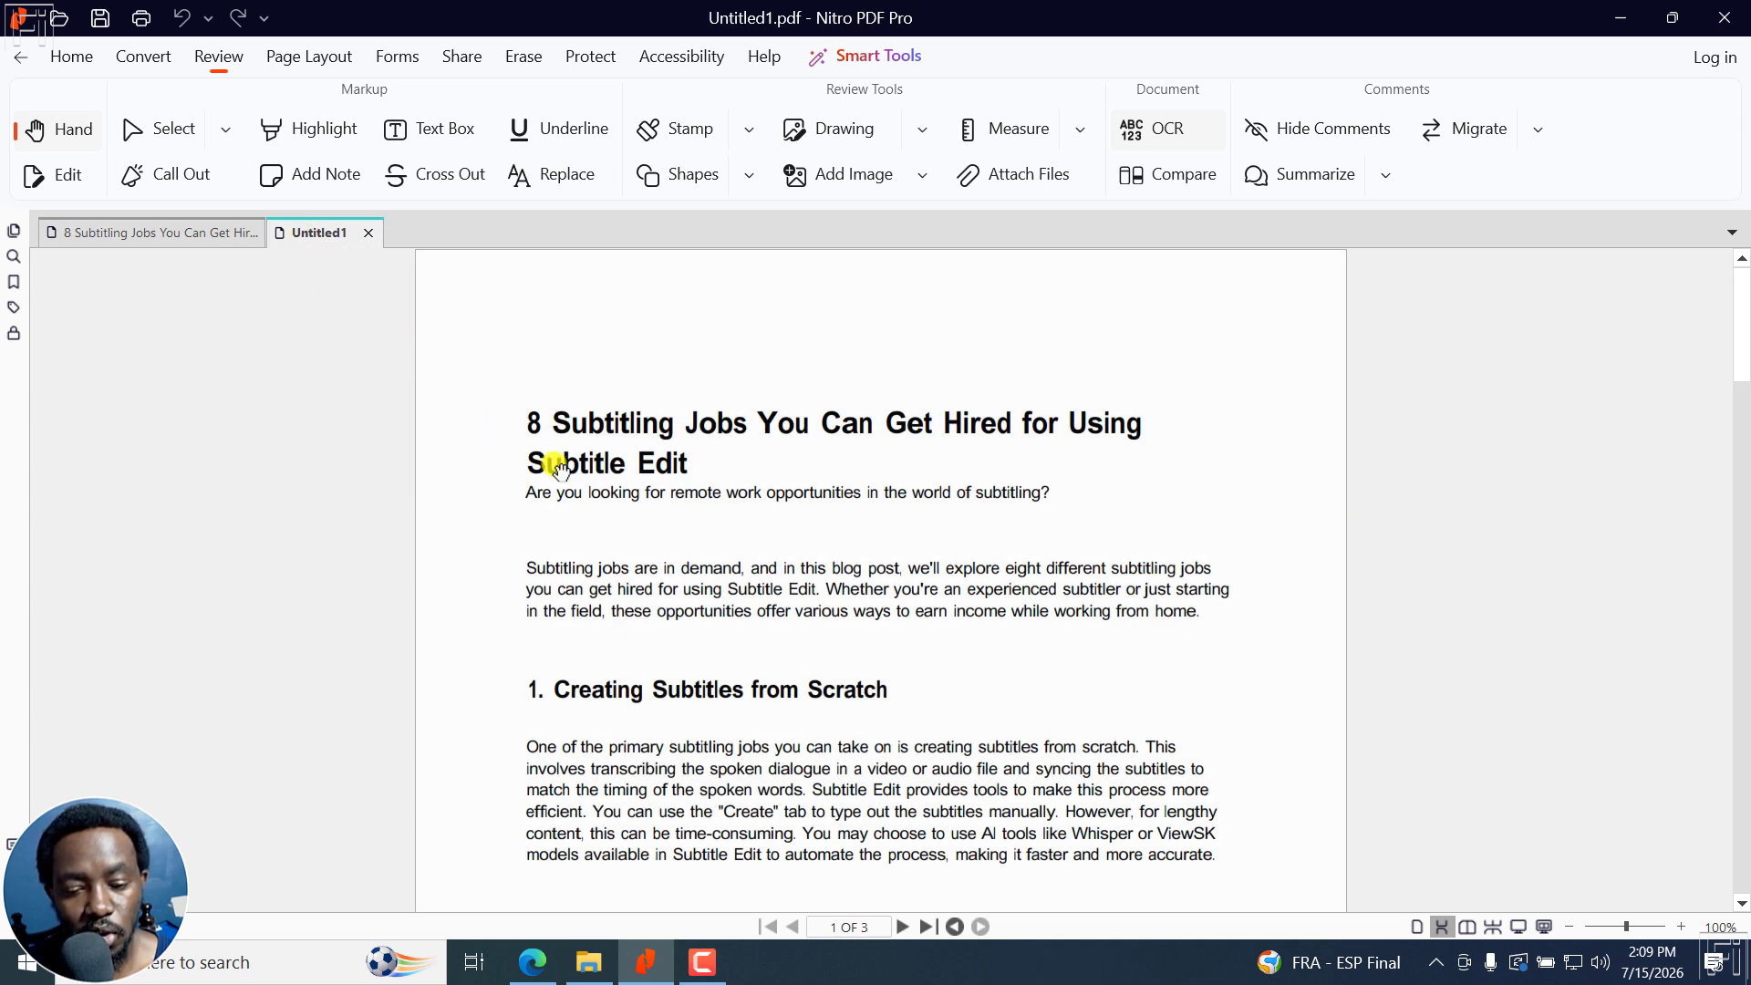
# Step: Try editing the word "Edit" in the document's title, and select the introductory paragraph below it
pyautogui.click(71, 57)
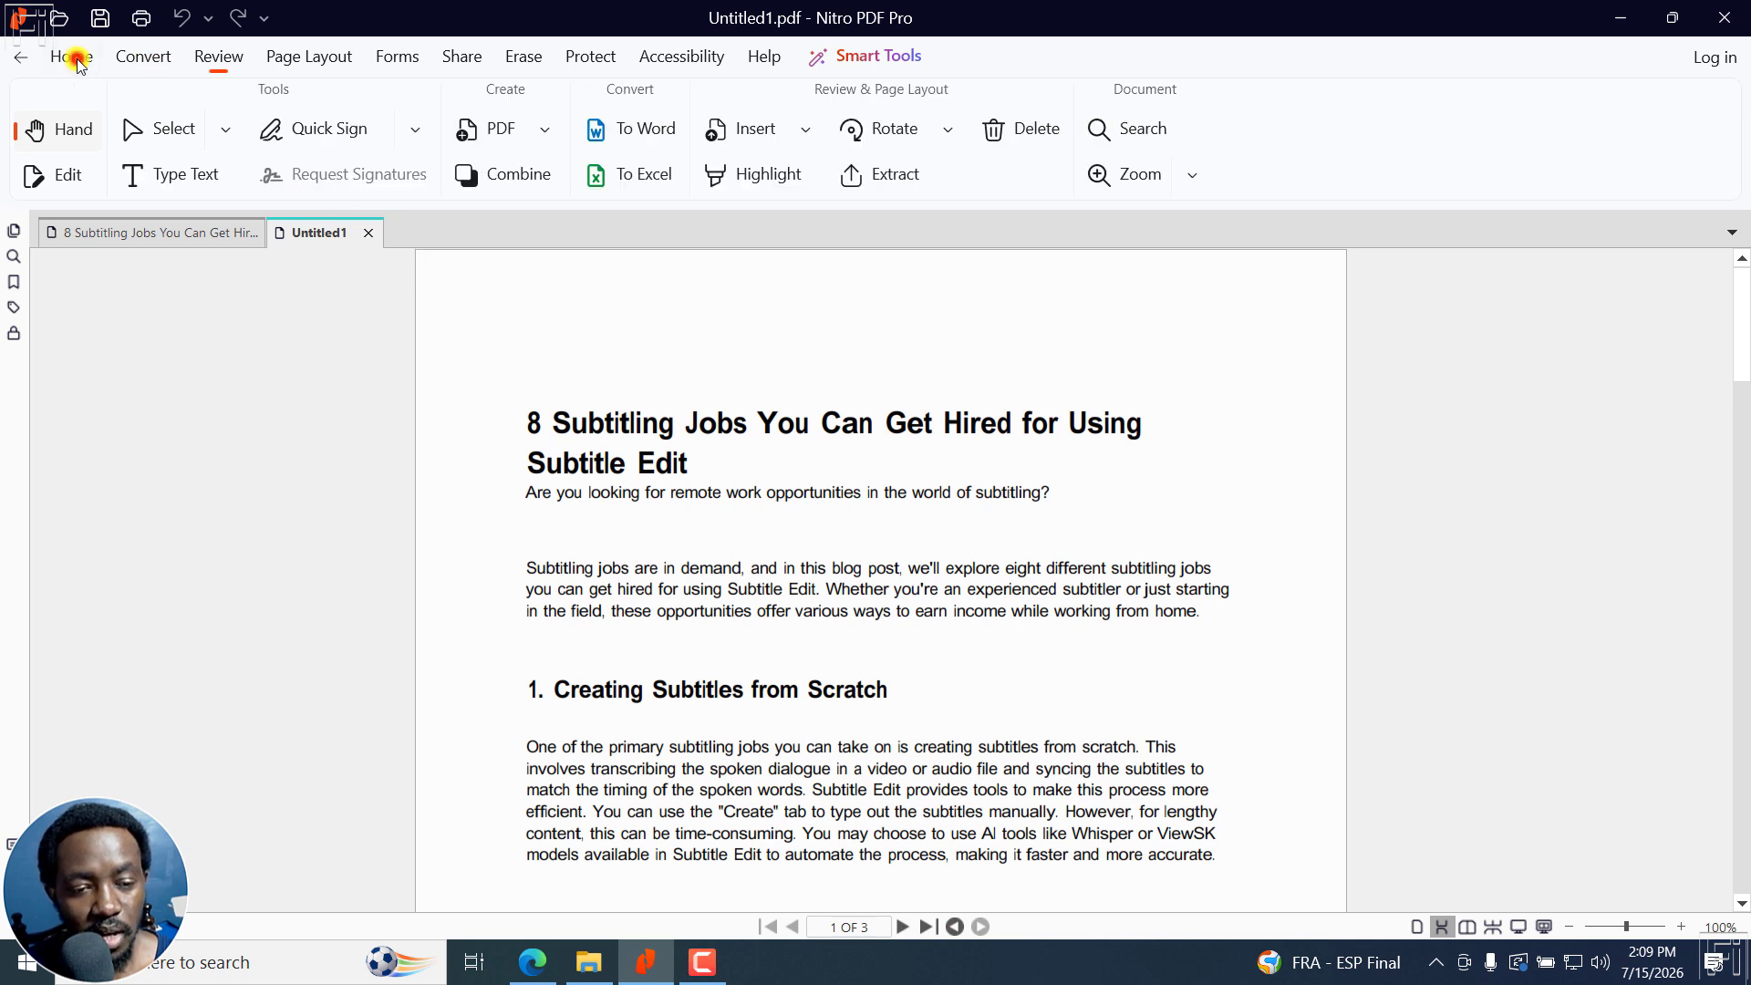
pyautogui.click(78, 173)
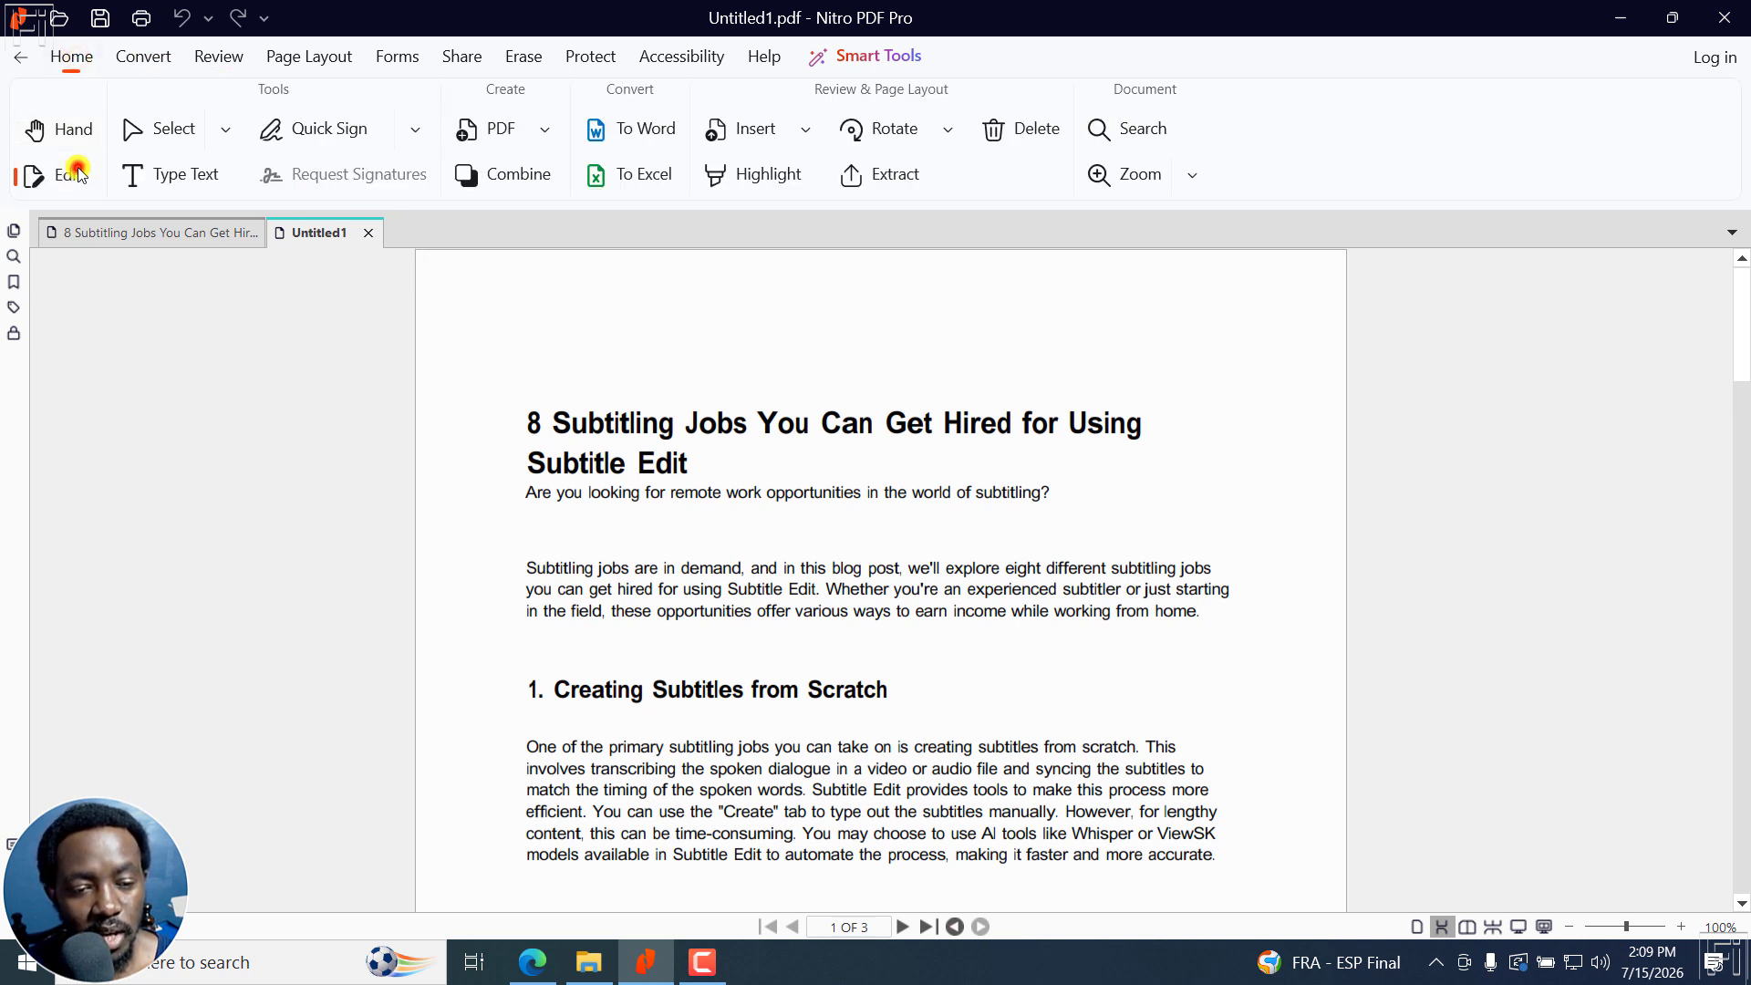
pyautogui.click(658, 444)
pyautogui.click(672, 462)
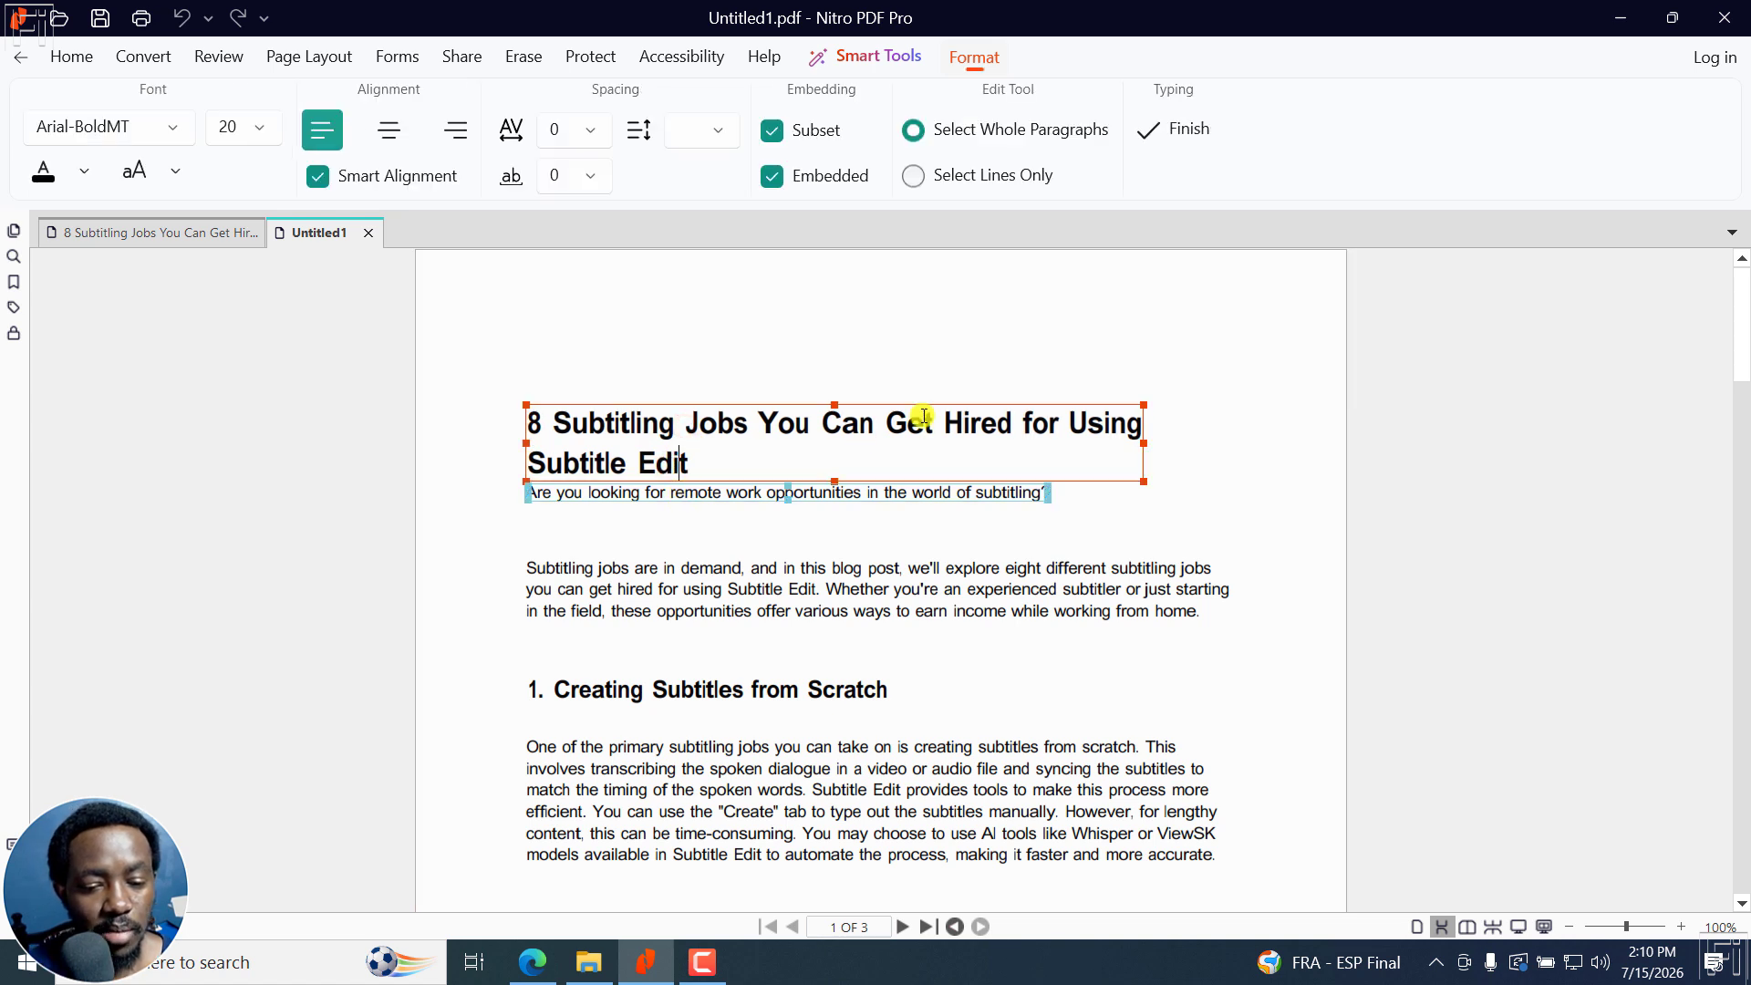
pyautogui.press('BackSpace')
pyautogui.press('BackSpace')
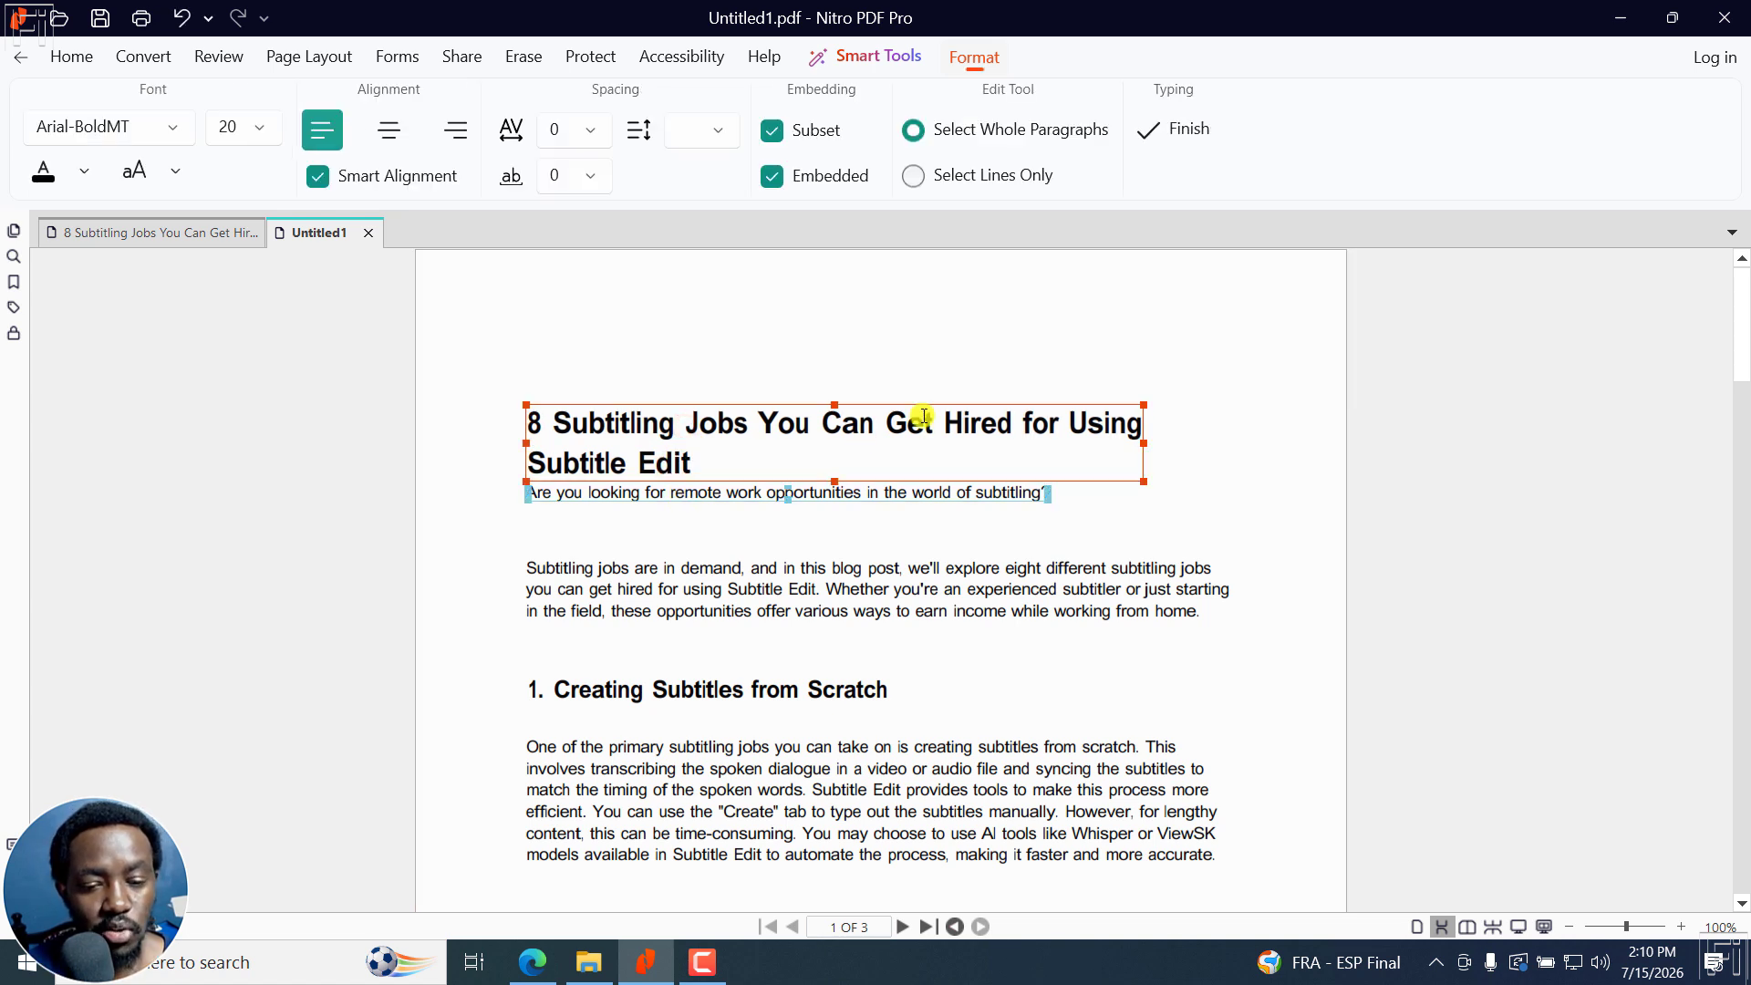
pyautogui.click(877, 578)
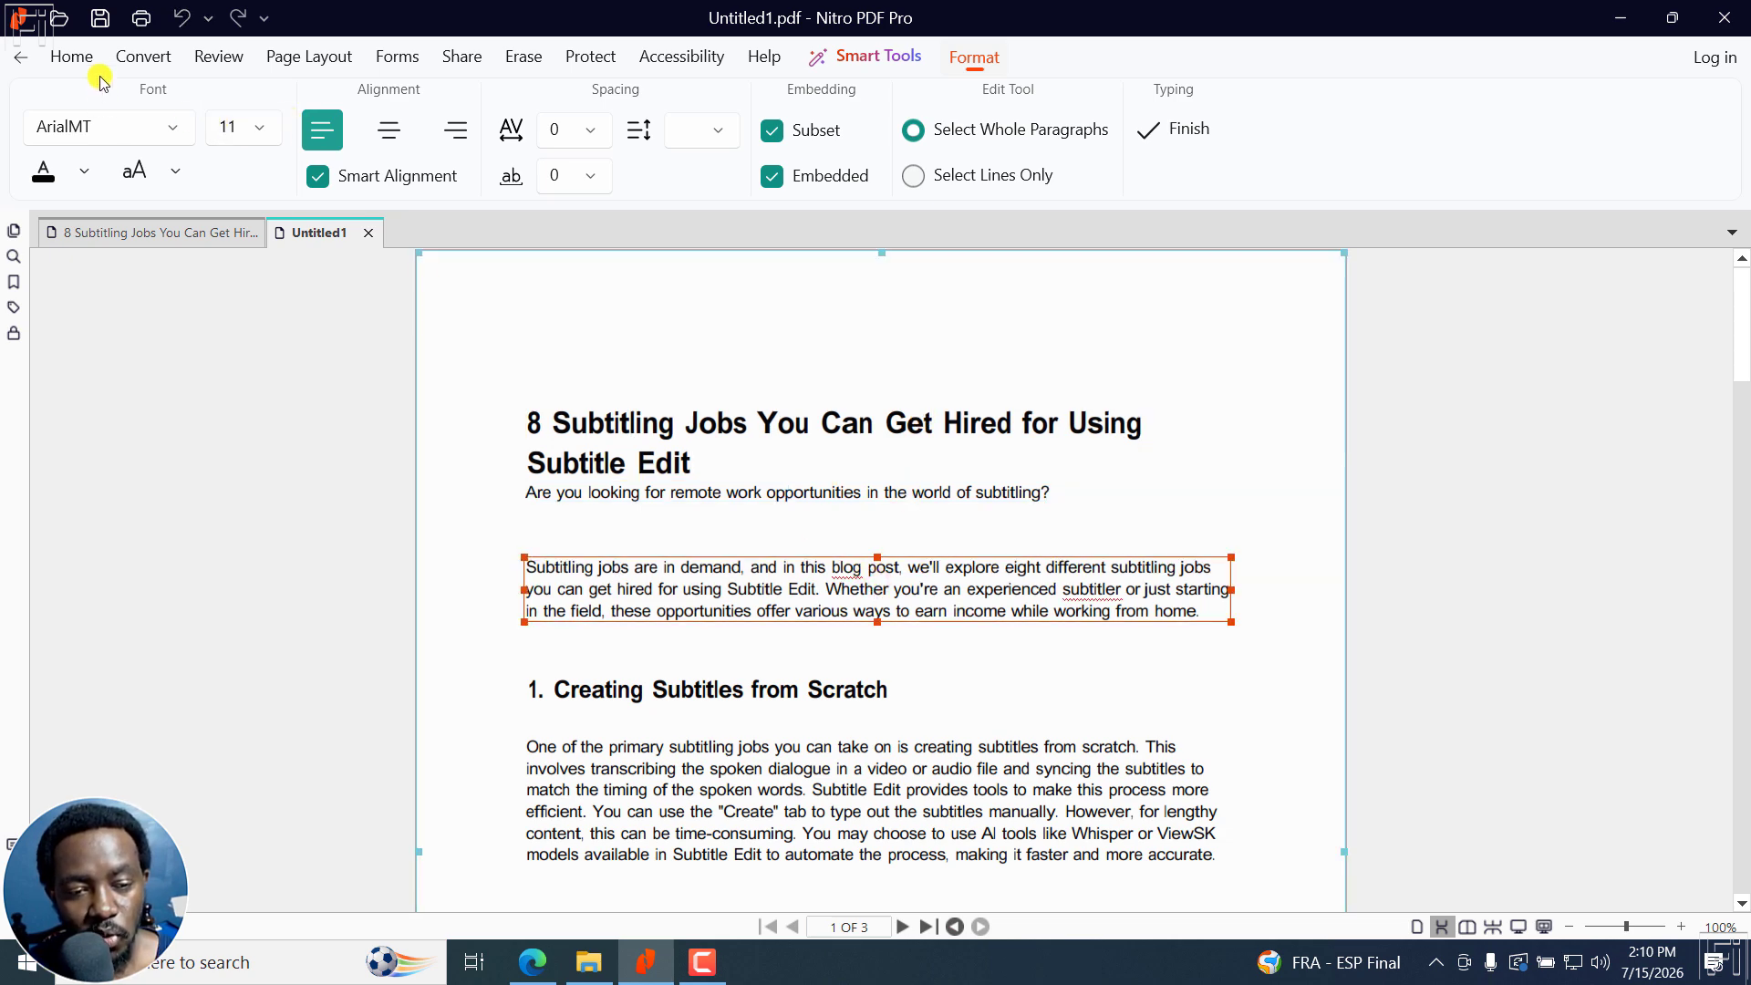
# Step: Save the recognized document in the PDF folder as "8 Subtitling Jobs You Can Get Hired for Using Subtitle Edit - Editable"
pyautogui.click(98, 22)
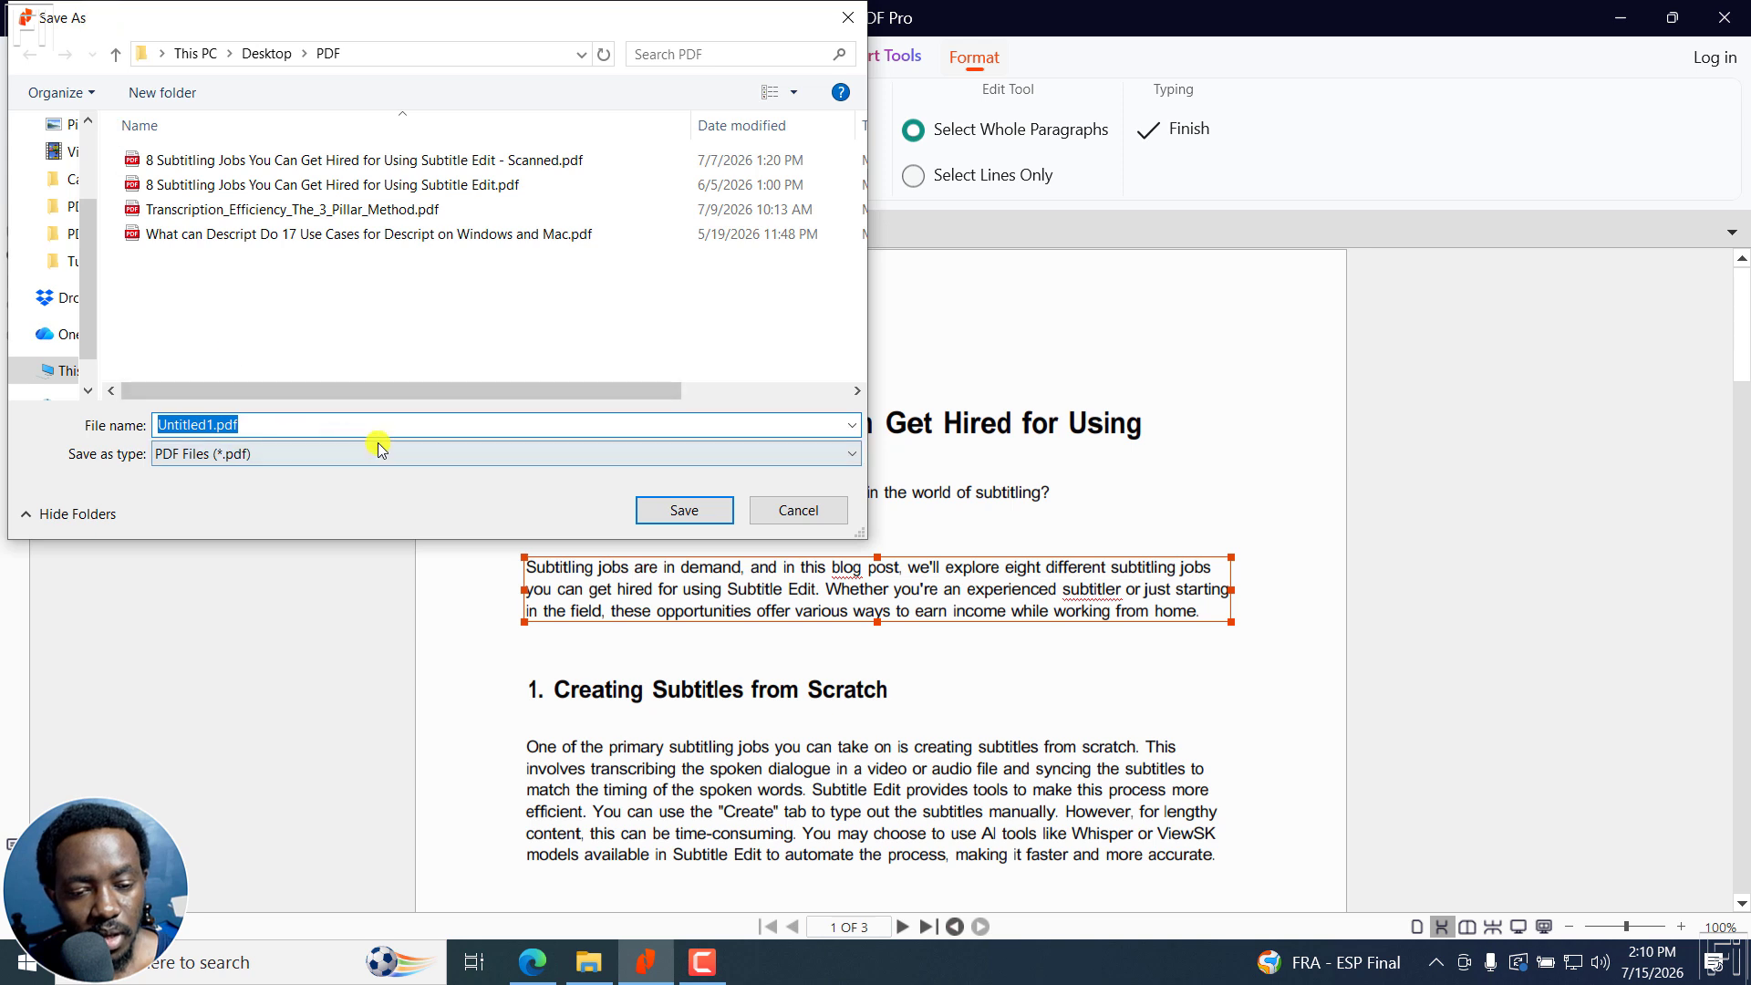
pyautogui.click(536, 162)
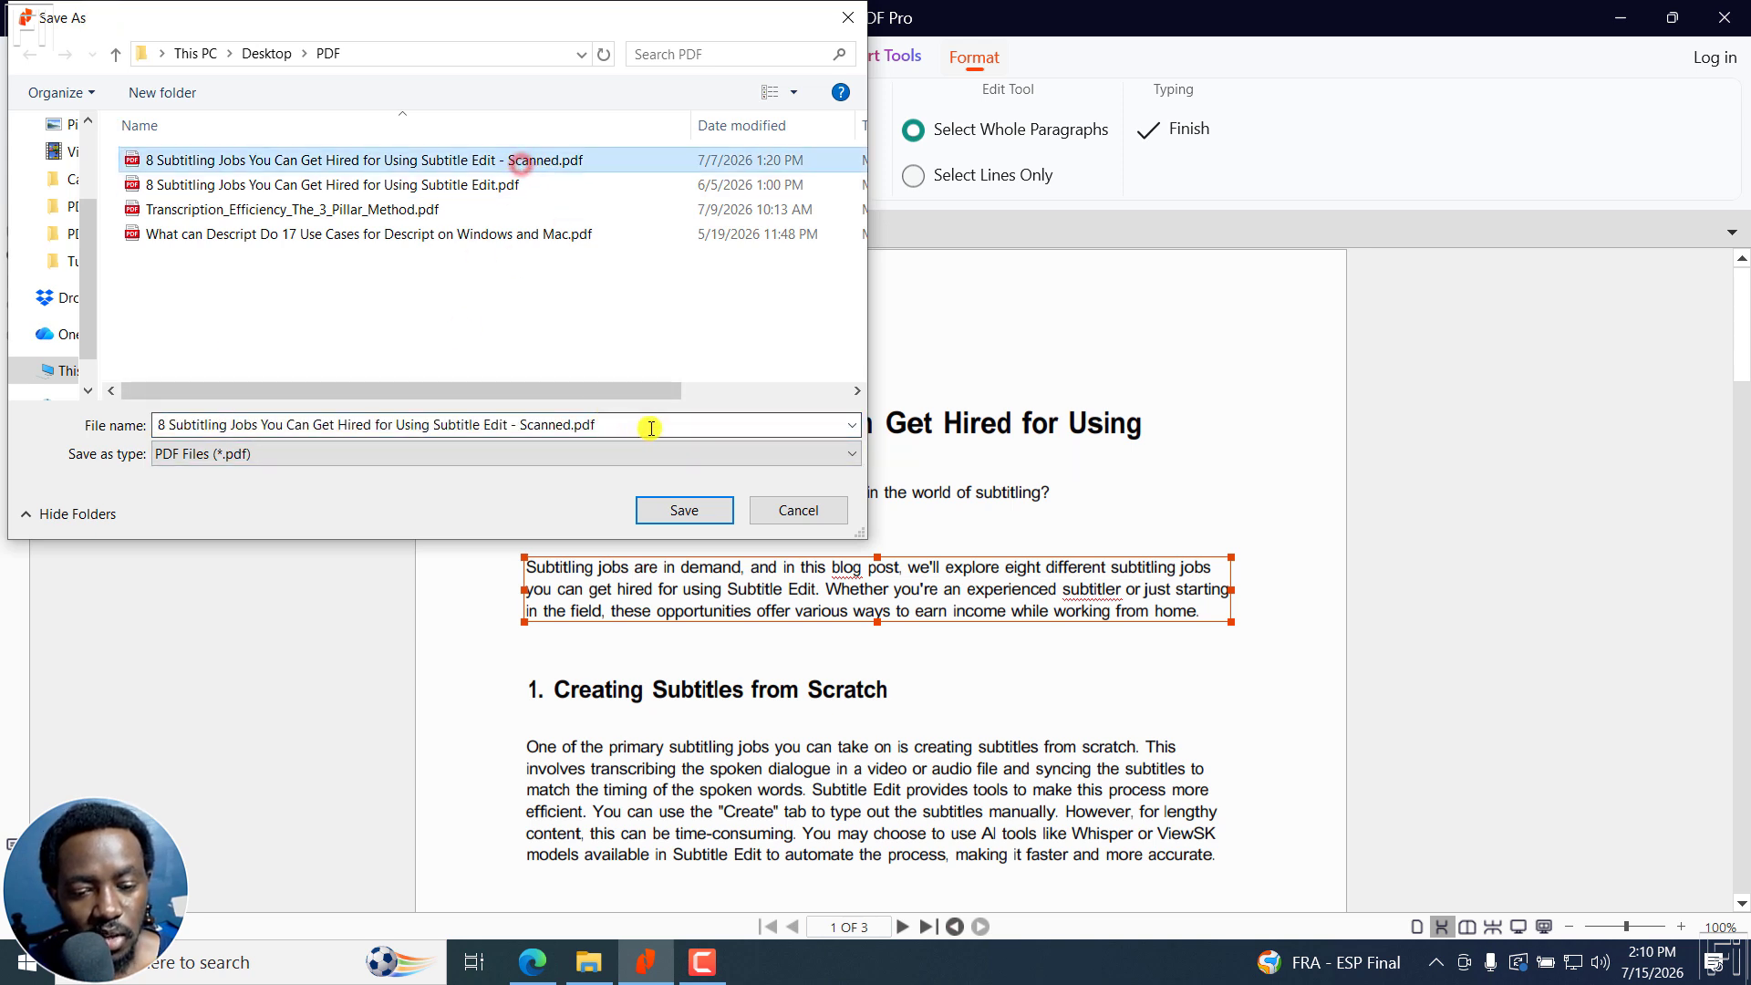
pyautogui.click(608, 425)
pyautogui.click(607, 425)
pyautogui.hotkey('shift', 'Left')
pyautogui.hotkey('shift', 'Left')
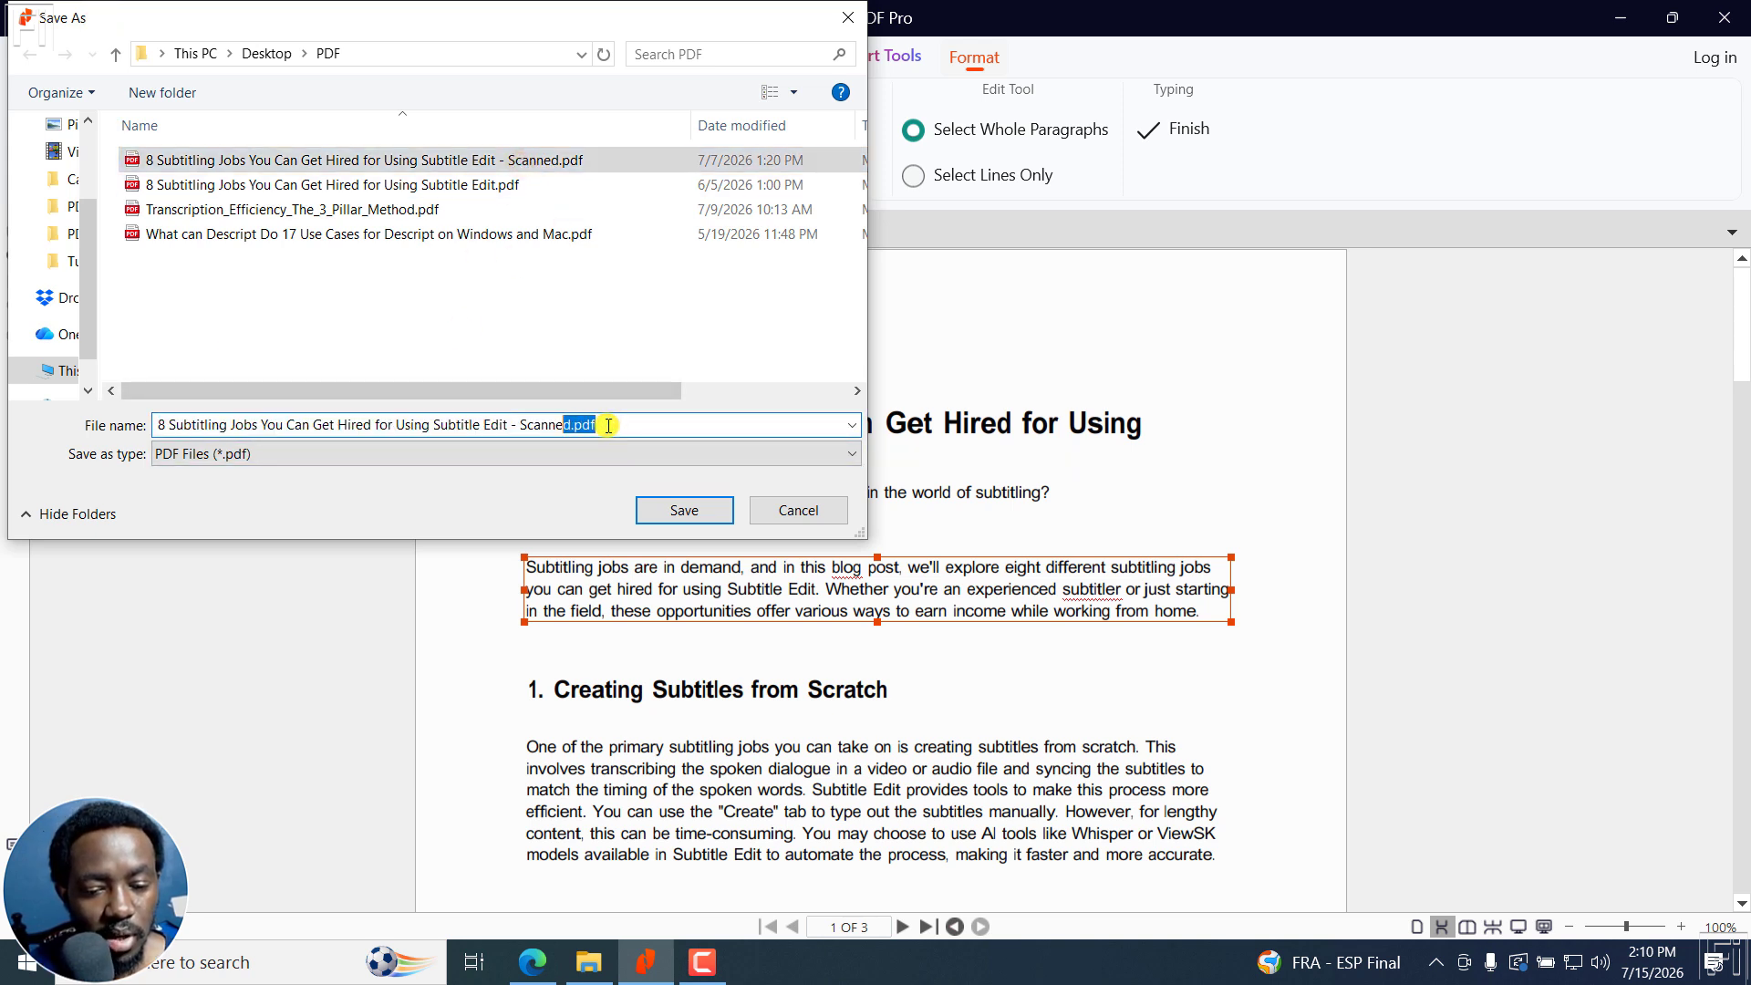
pyautogui.write('Editabl')
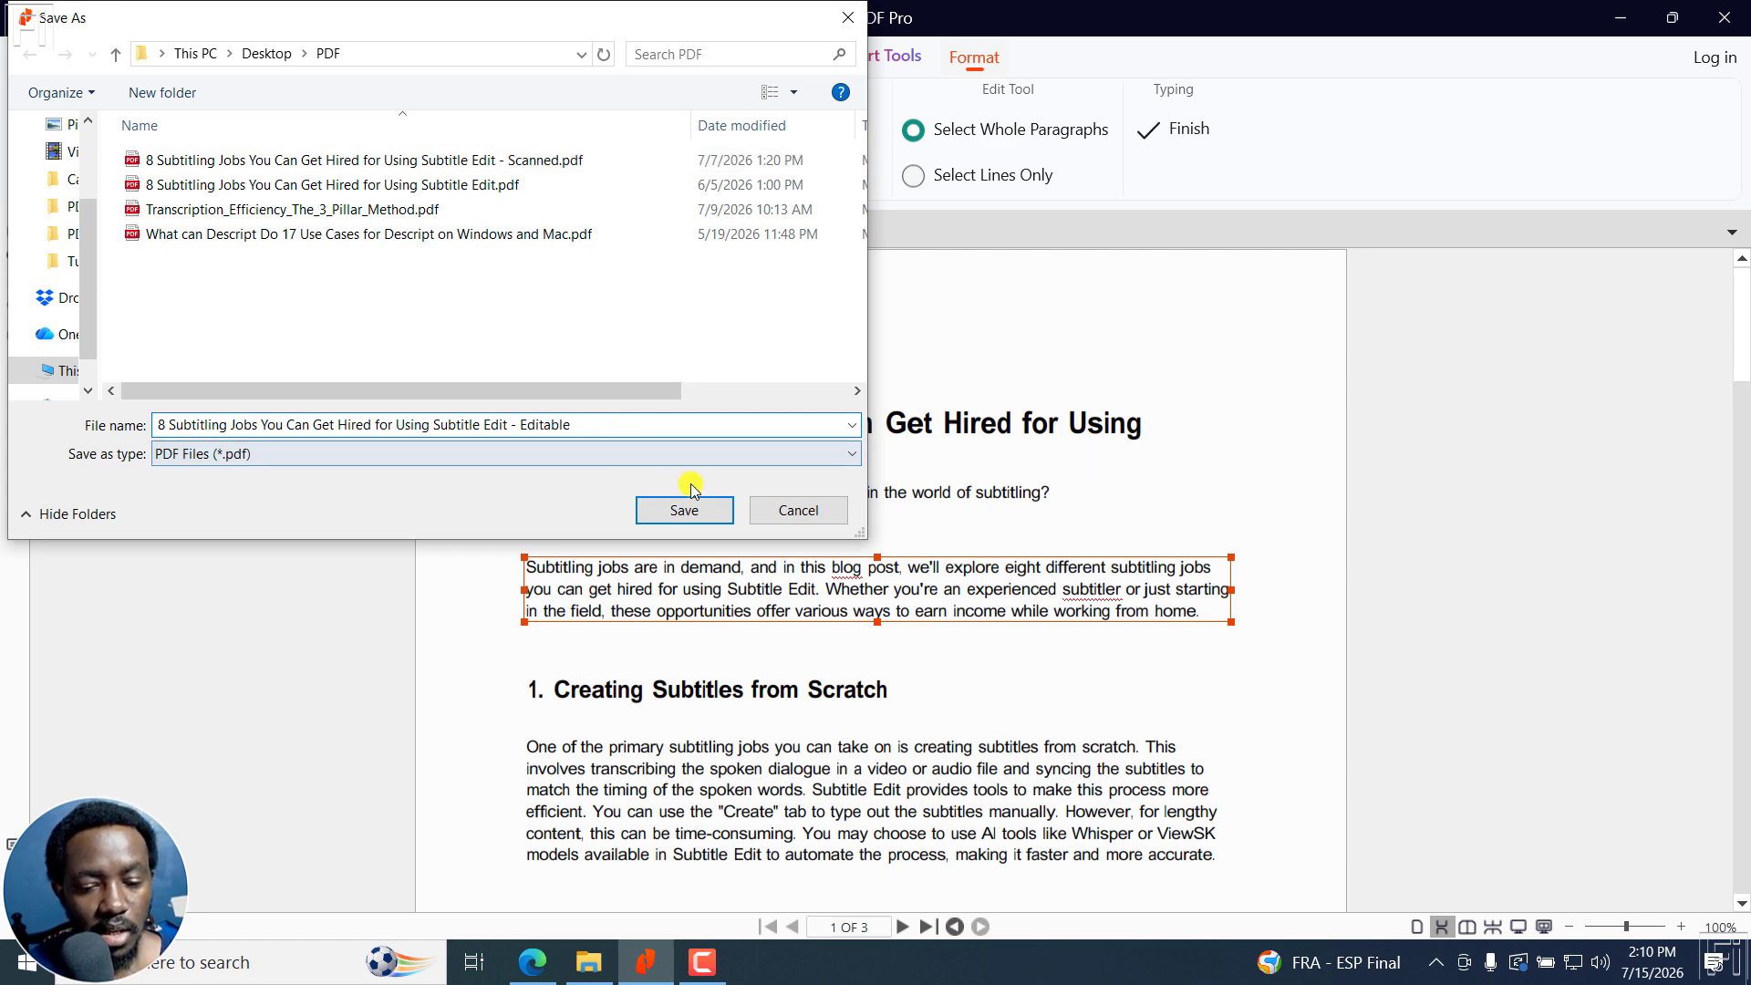
pyautogui.click(684, 510)
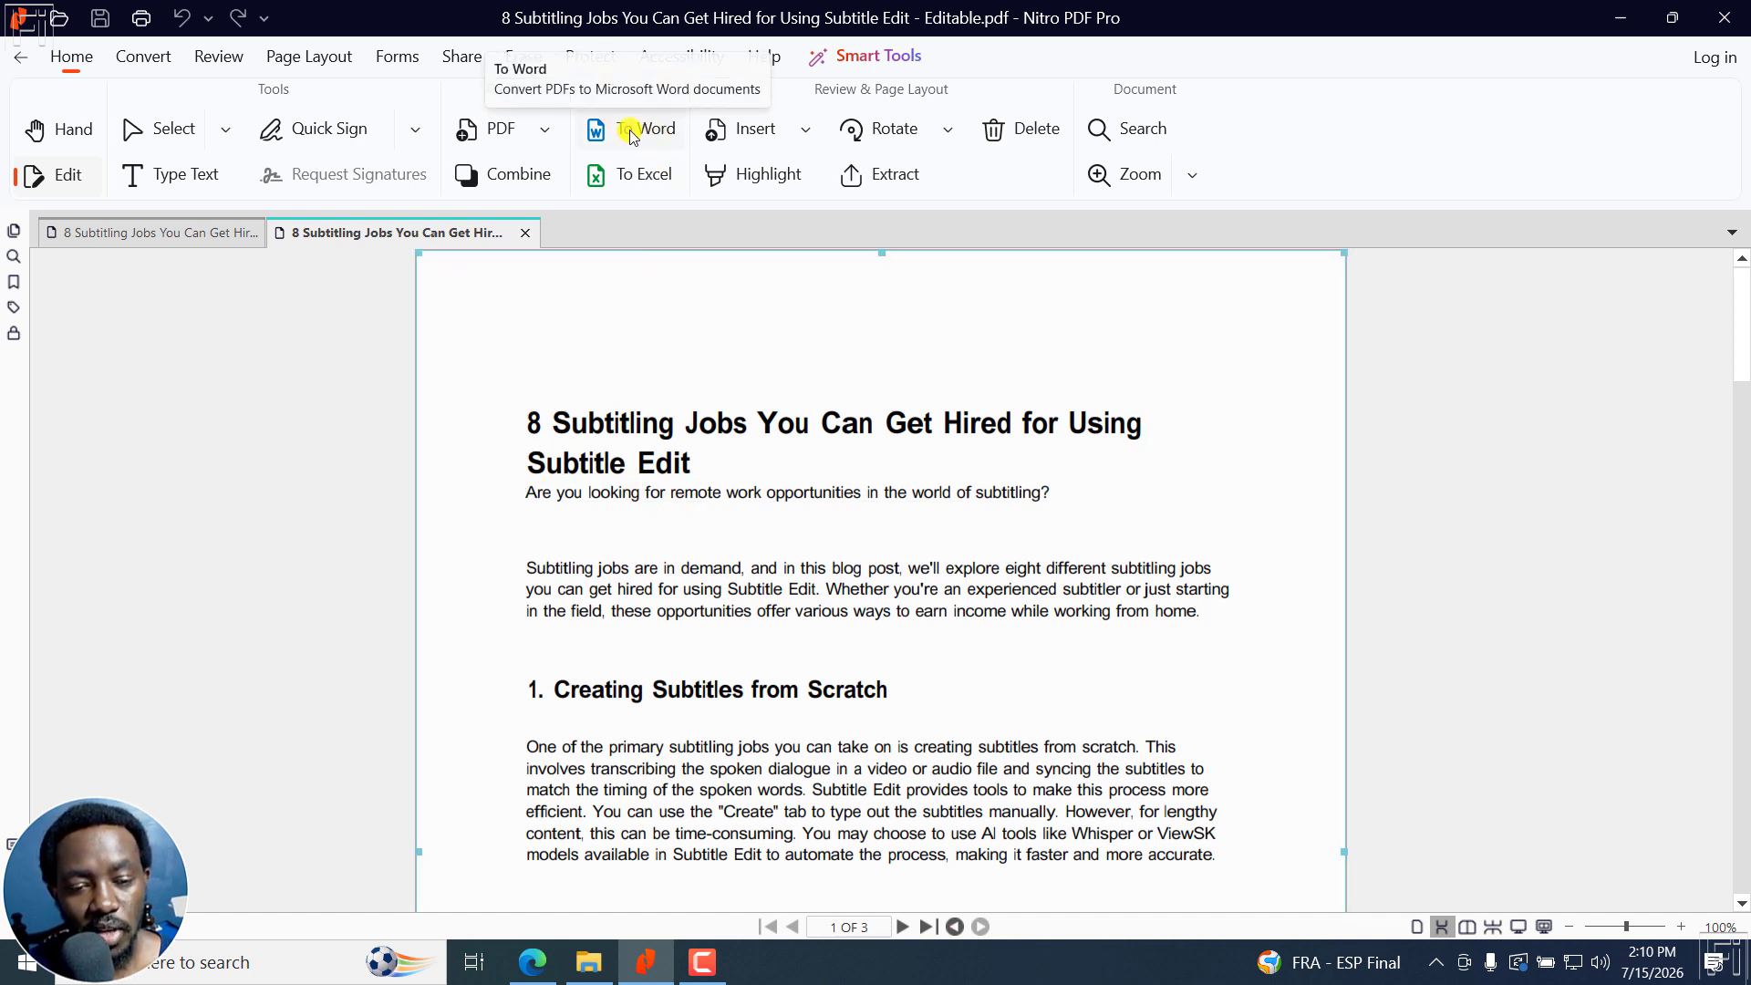
# Step: Convert the editable PDF to a Word document in the original file's folder, opening it after conversion, and dismiss the OMEN Gaming Hub notification
pyautogui.click(138, 59)
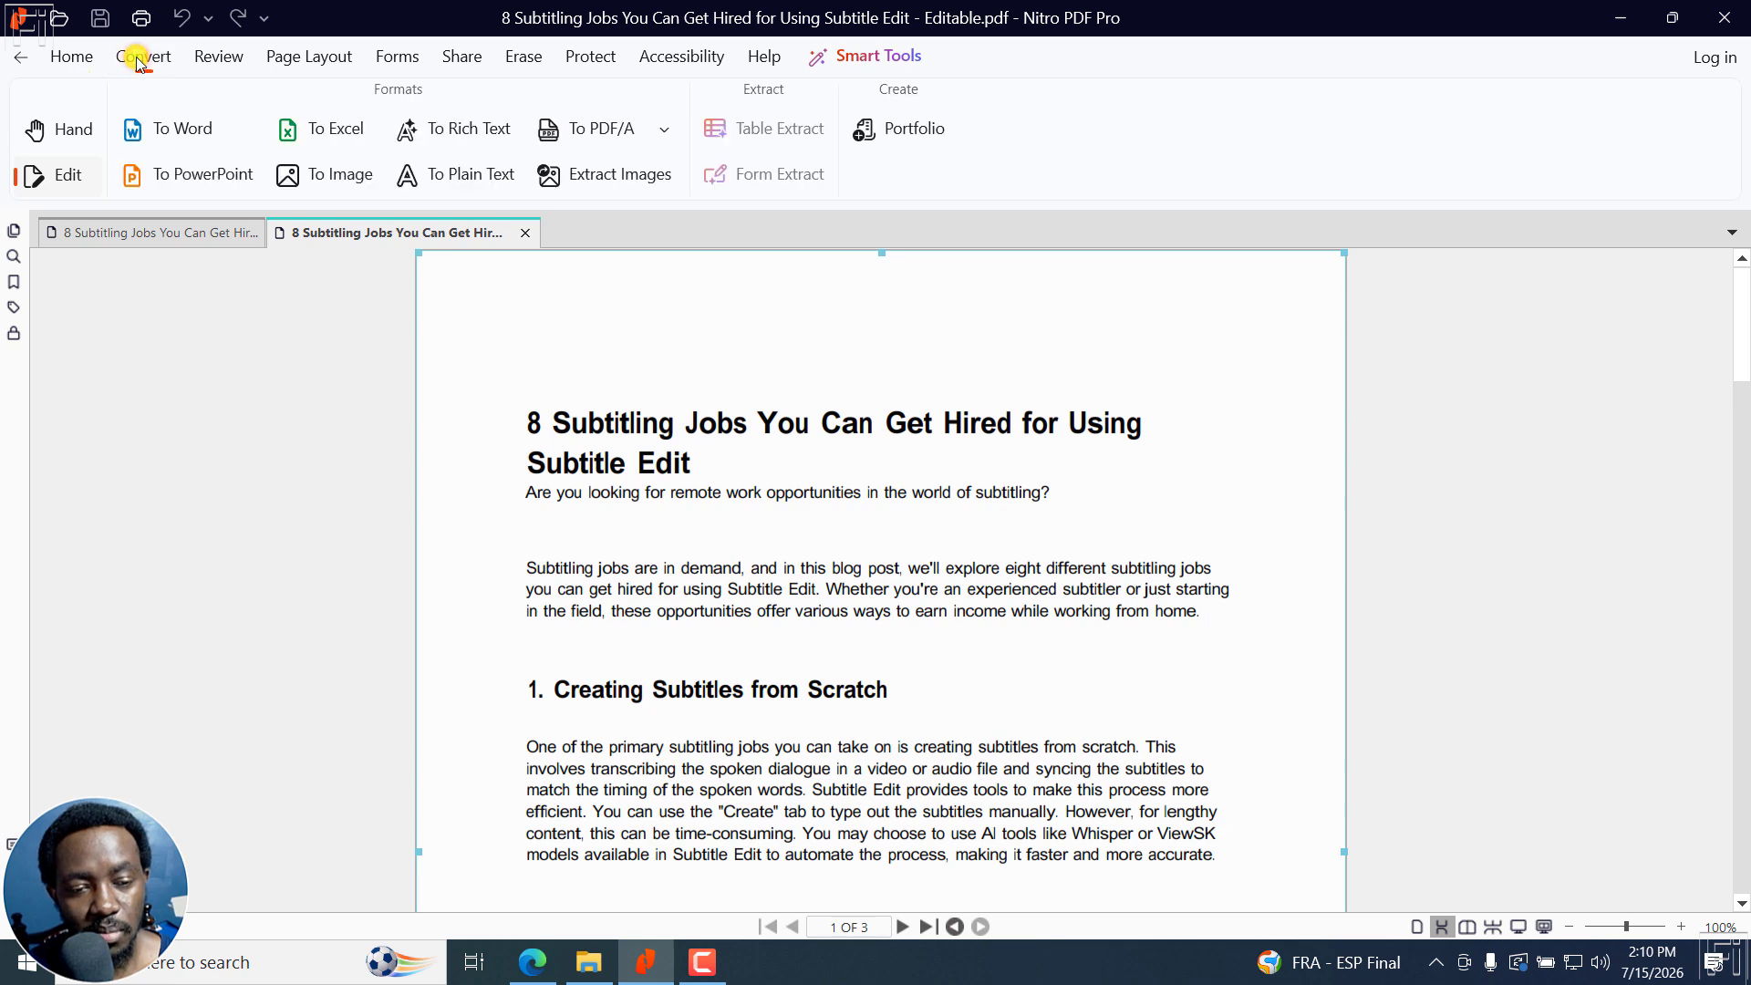
pyautogui.click(173, 129)
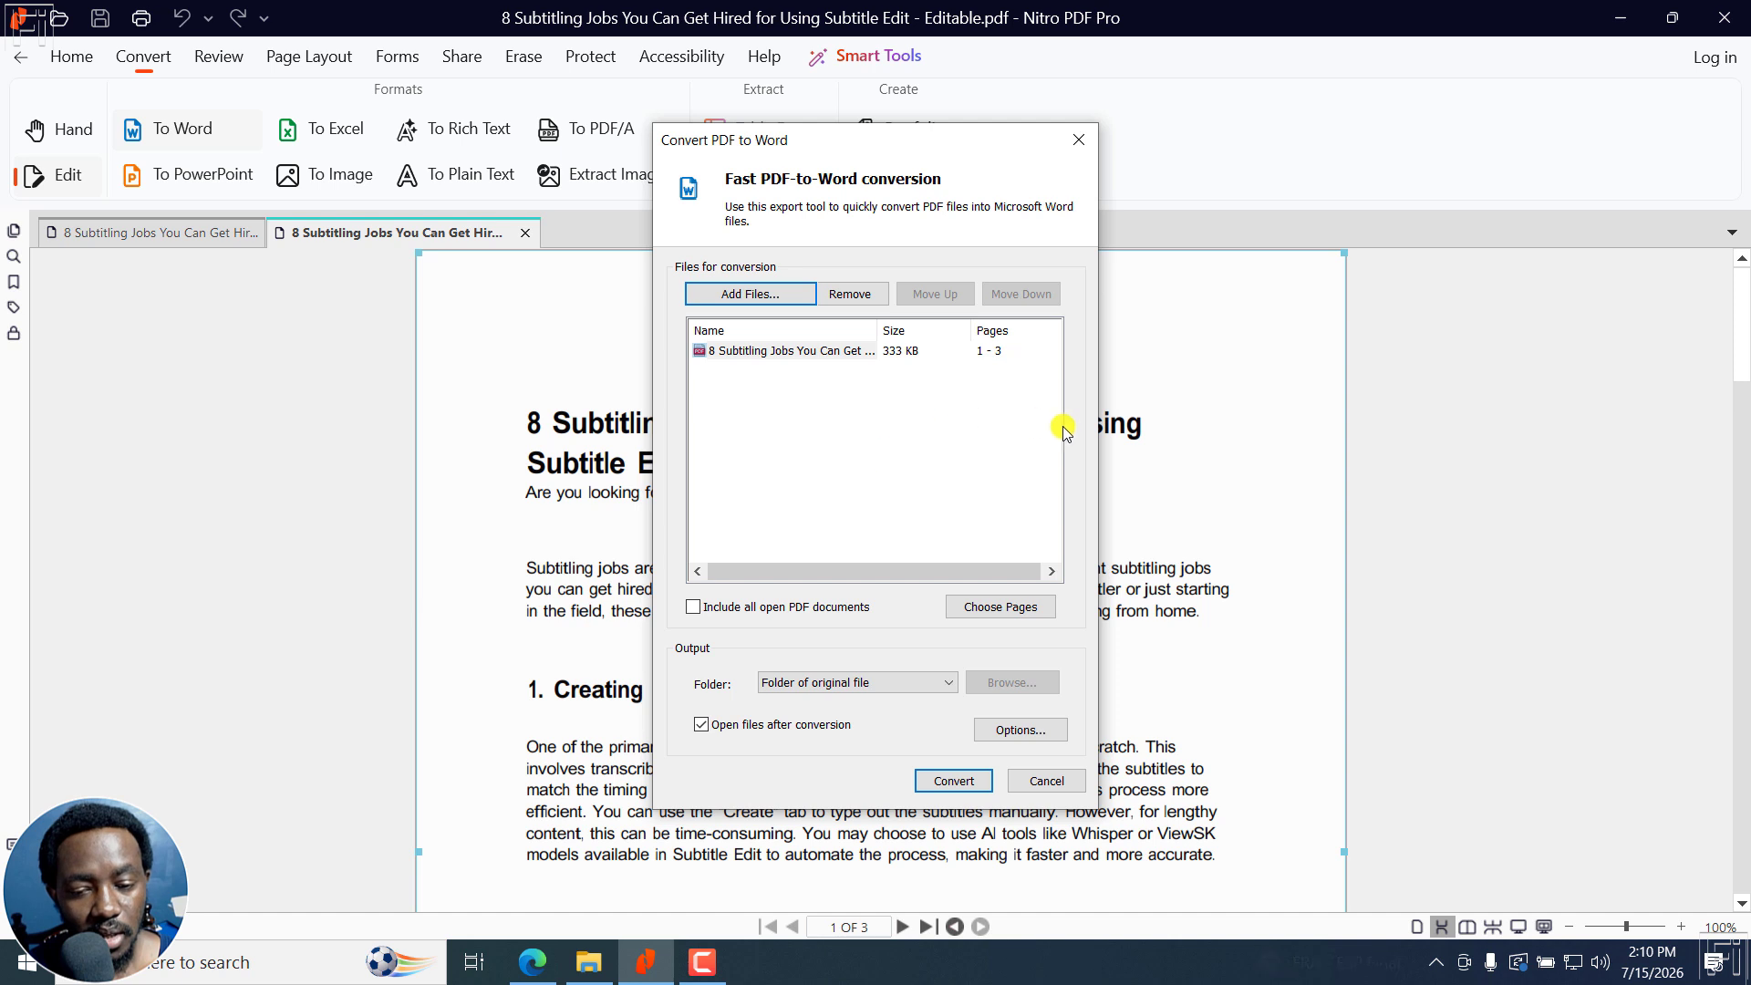
pyautogui.click(823, 355)
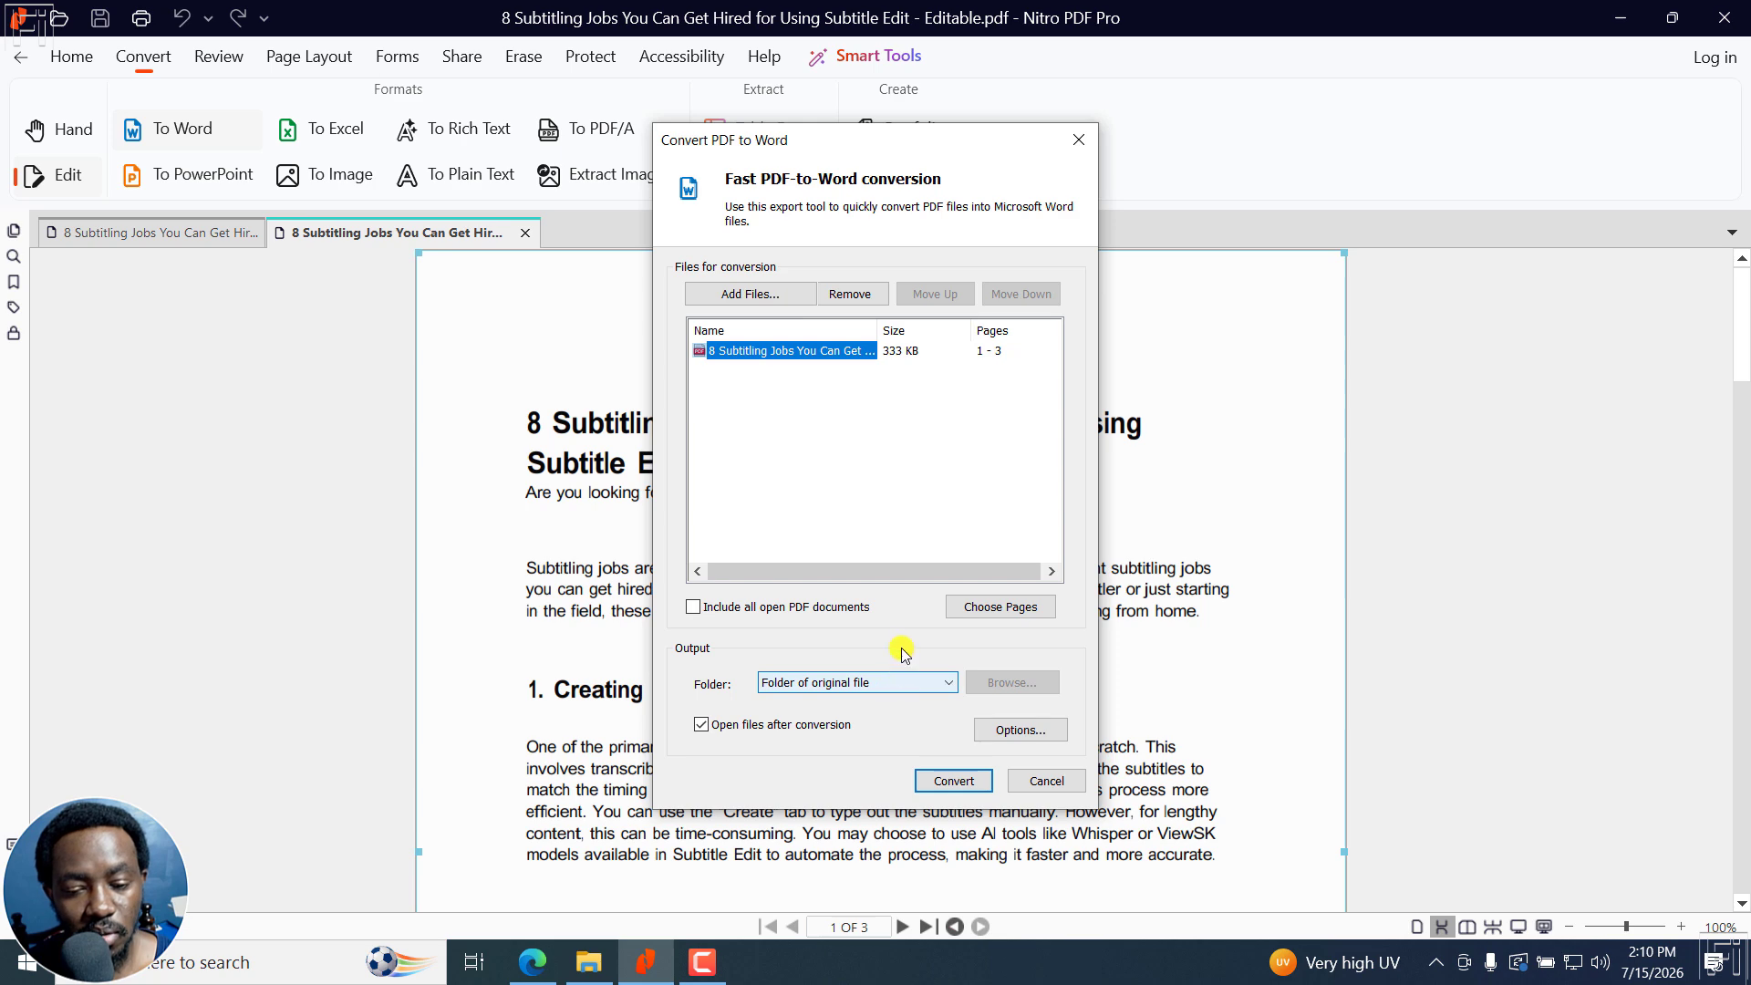
pyautogui.click(949, 782)
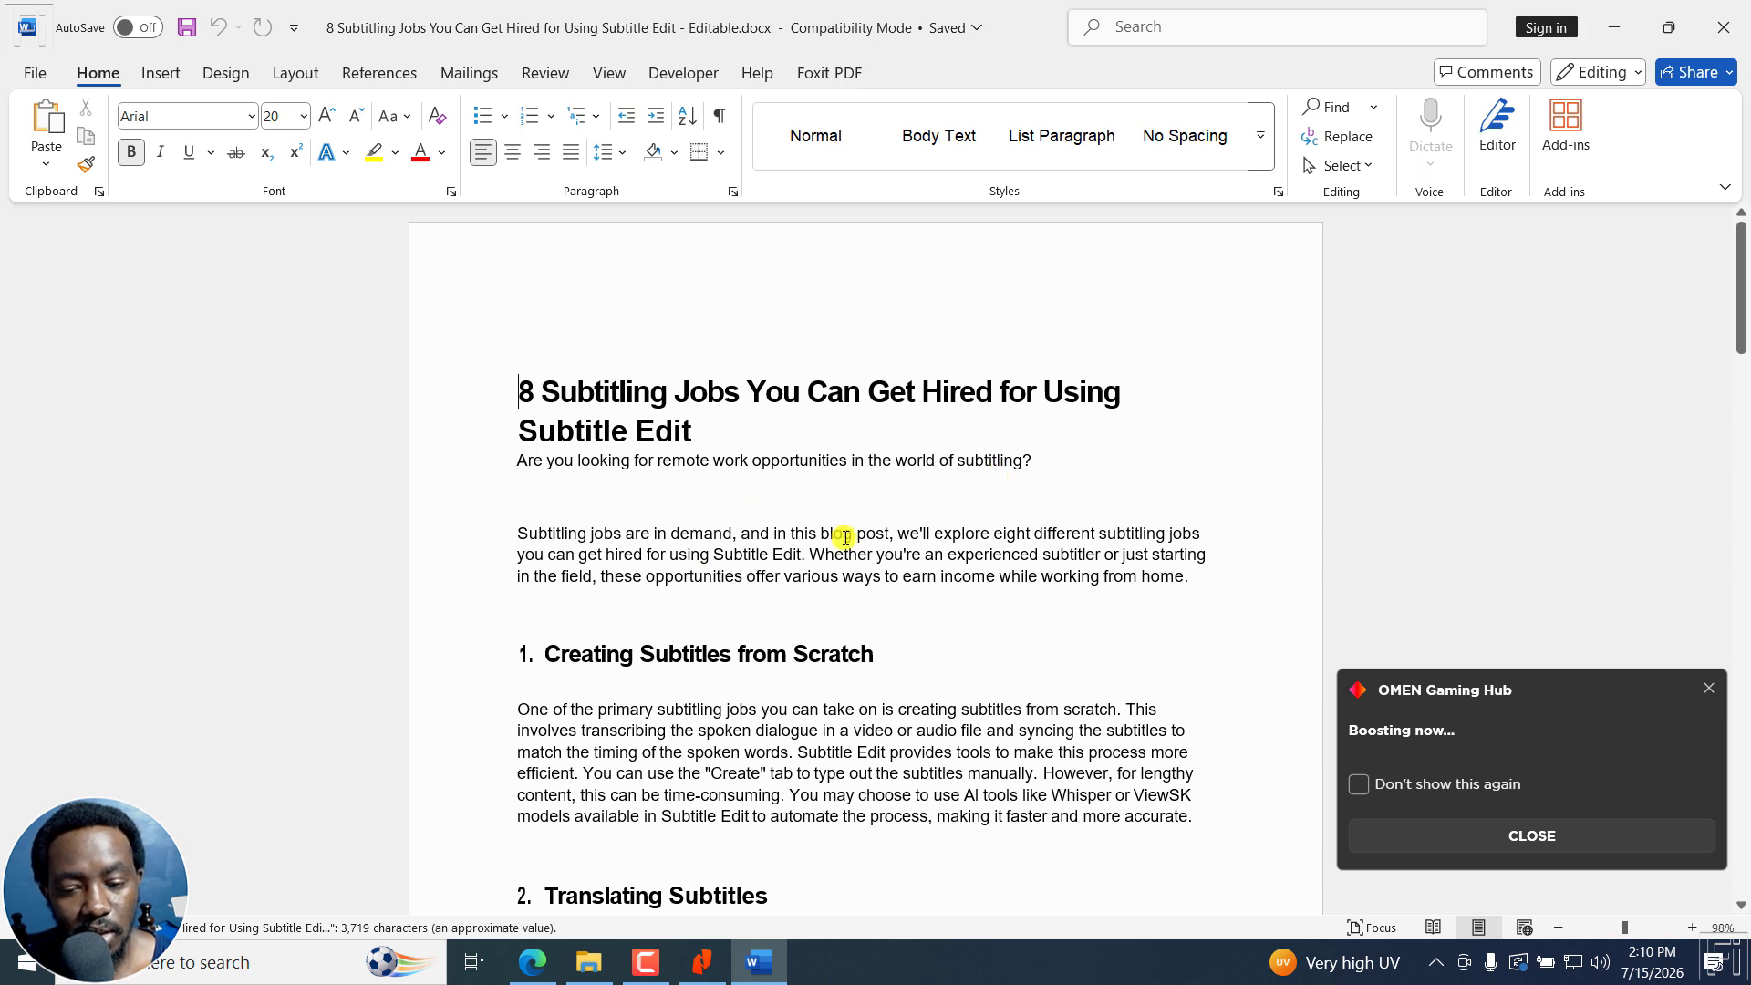
pyautogui.click(1707, 689)
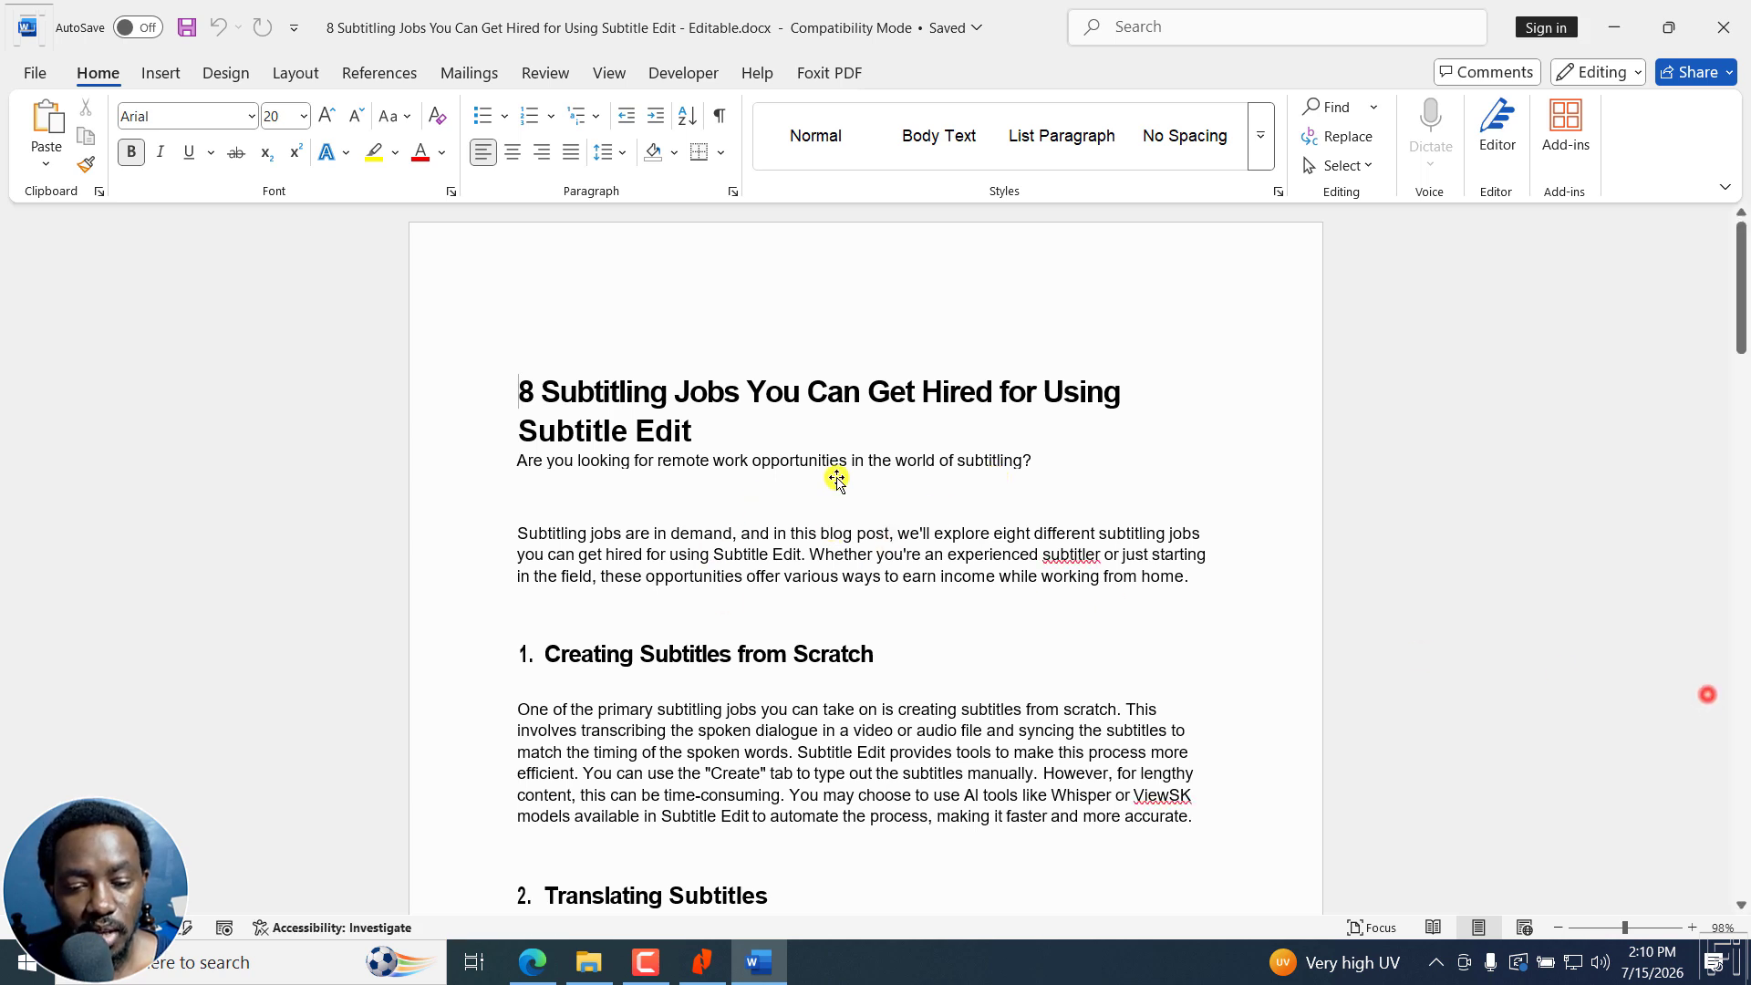
# Step: Test editing by deleting and retyping the end of "Subtitling" in the Word document's title, and switch back to Nitro PDF Pro
pyautogui.click(672, 401)
pyautogui.press('BackSpace')
pyautogui.press('BackSpace')
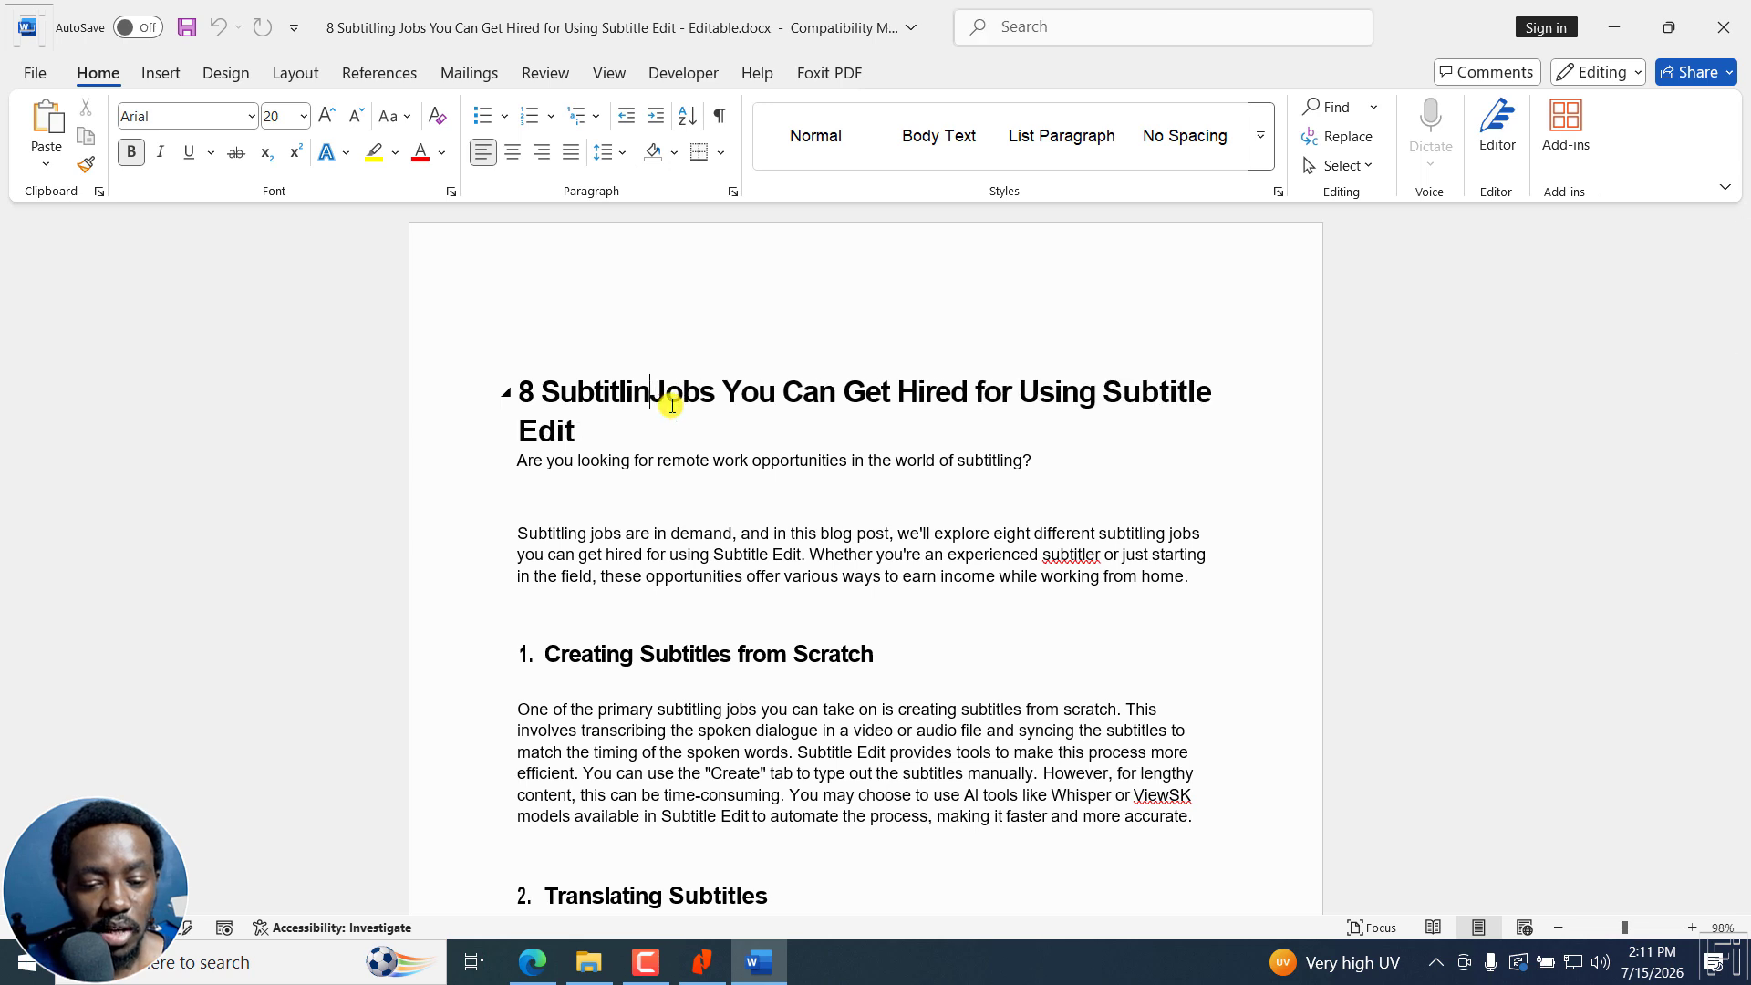
pyautogui.write('g')
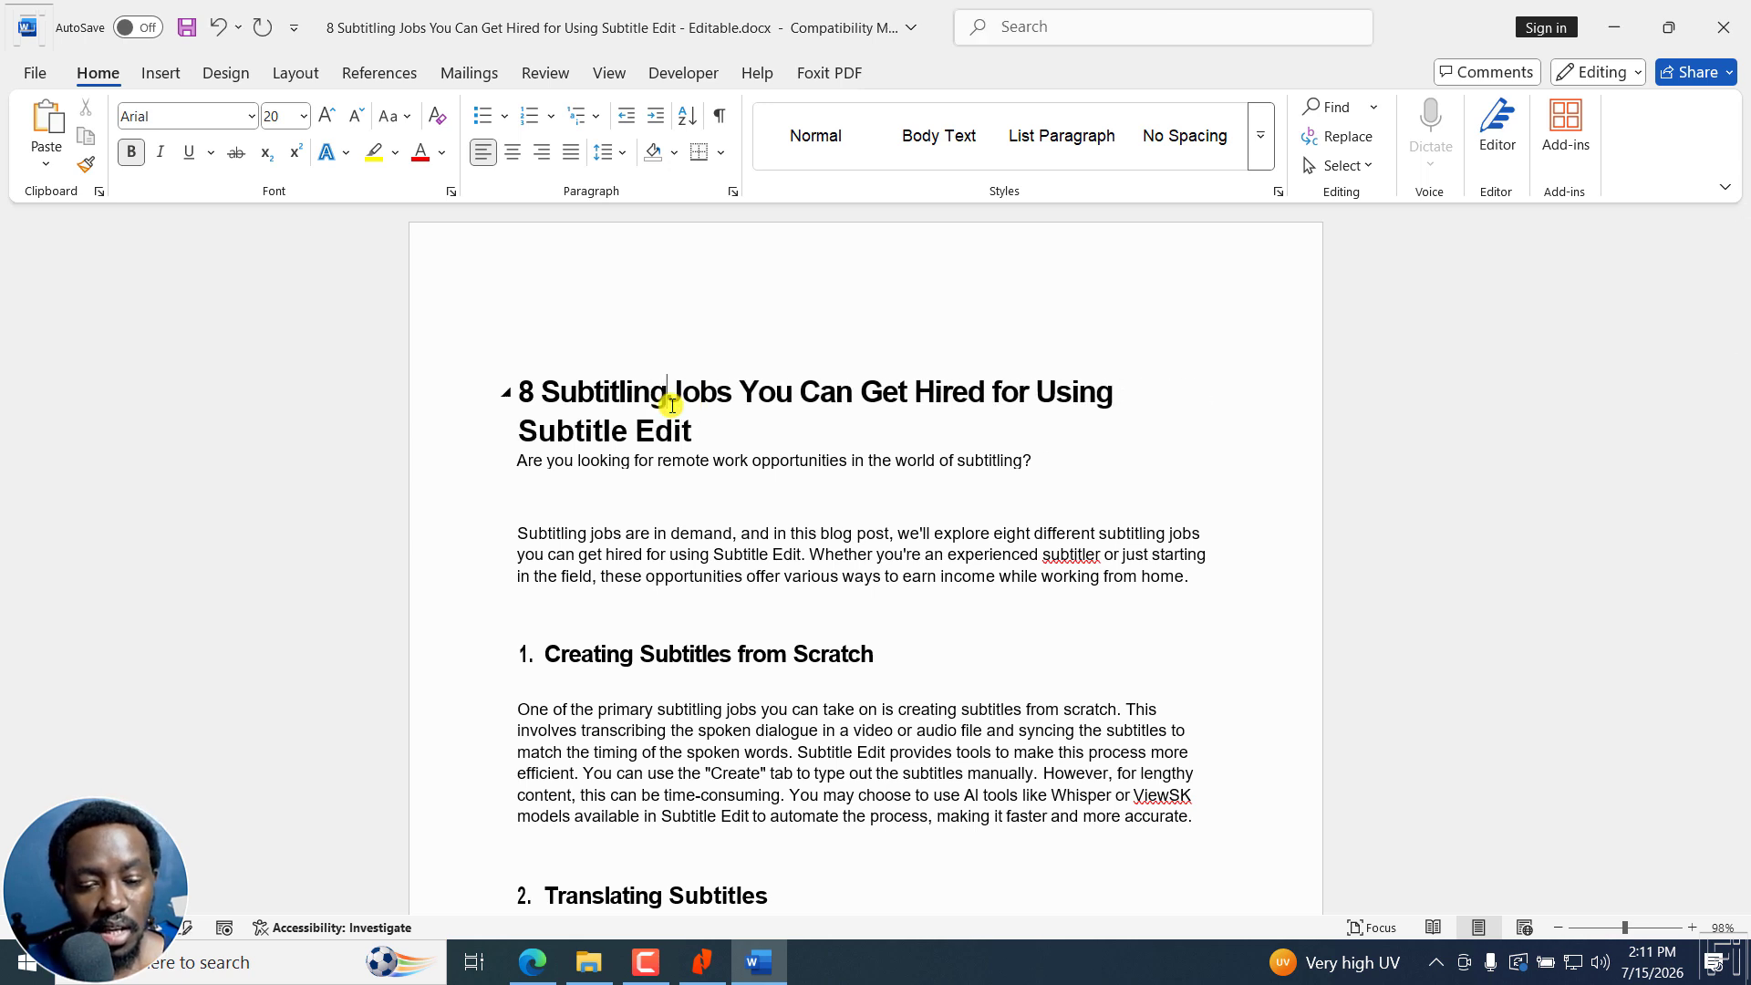
pyautogui.press('Down')
pyautogui.press('Down')
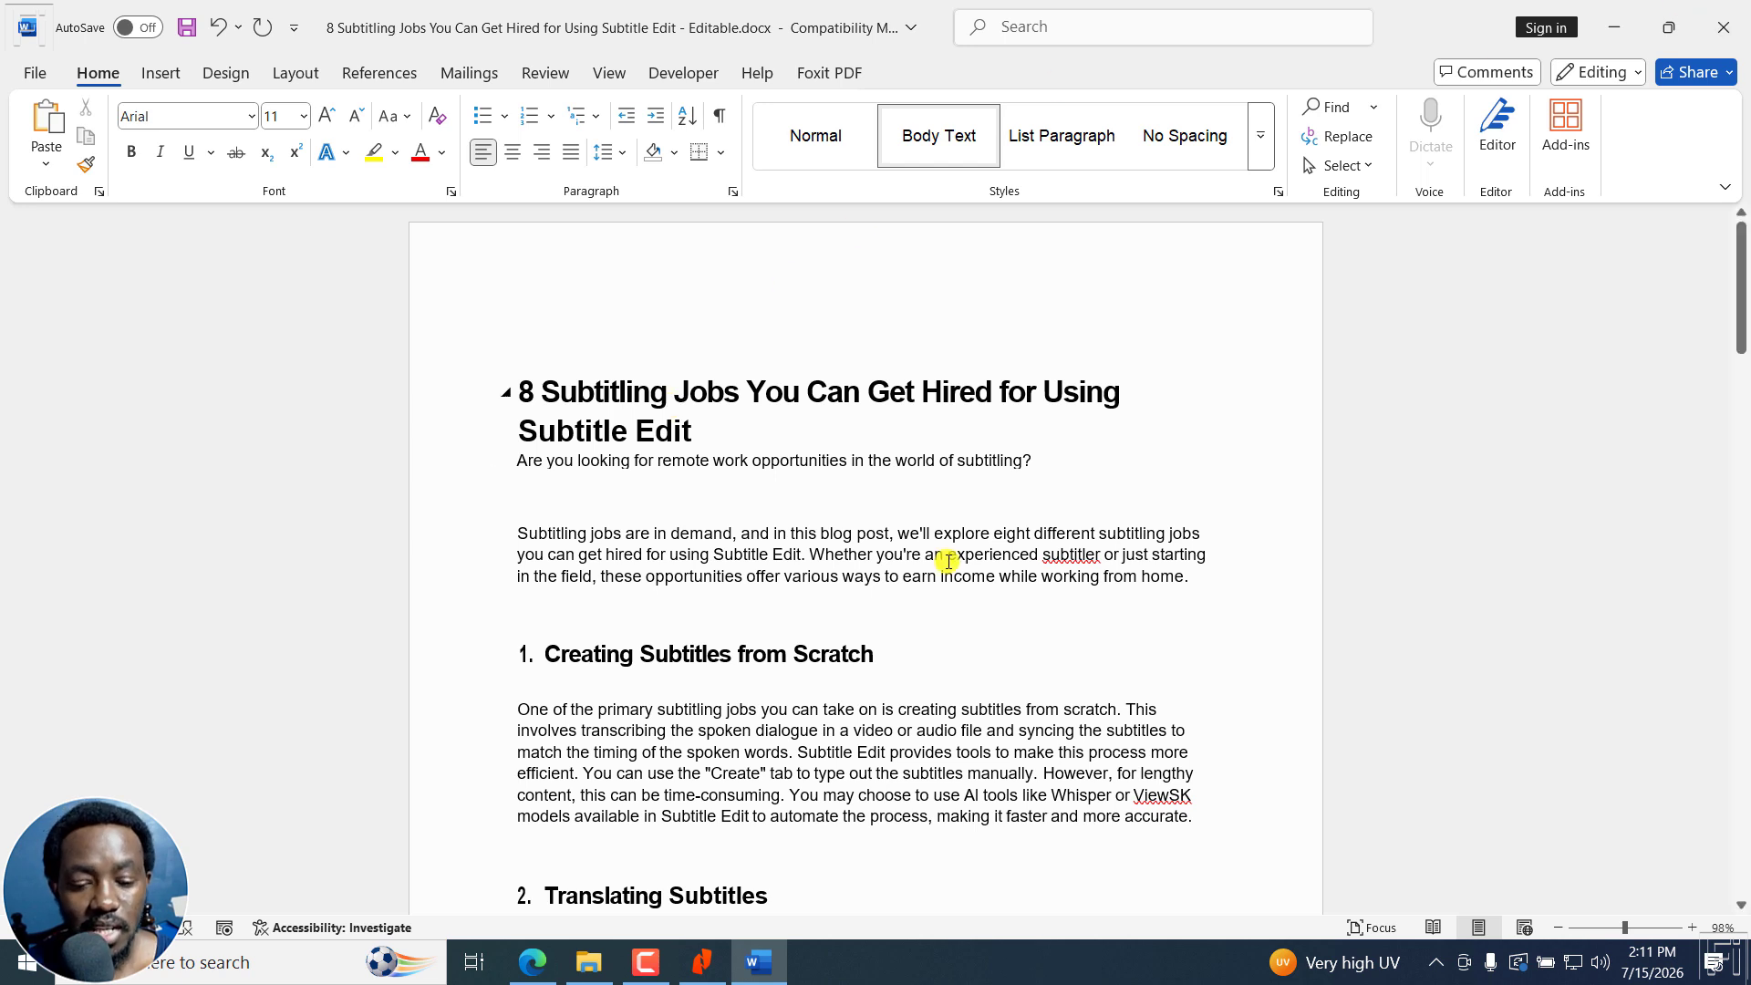
pyautogui.click(702, 961)
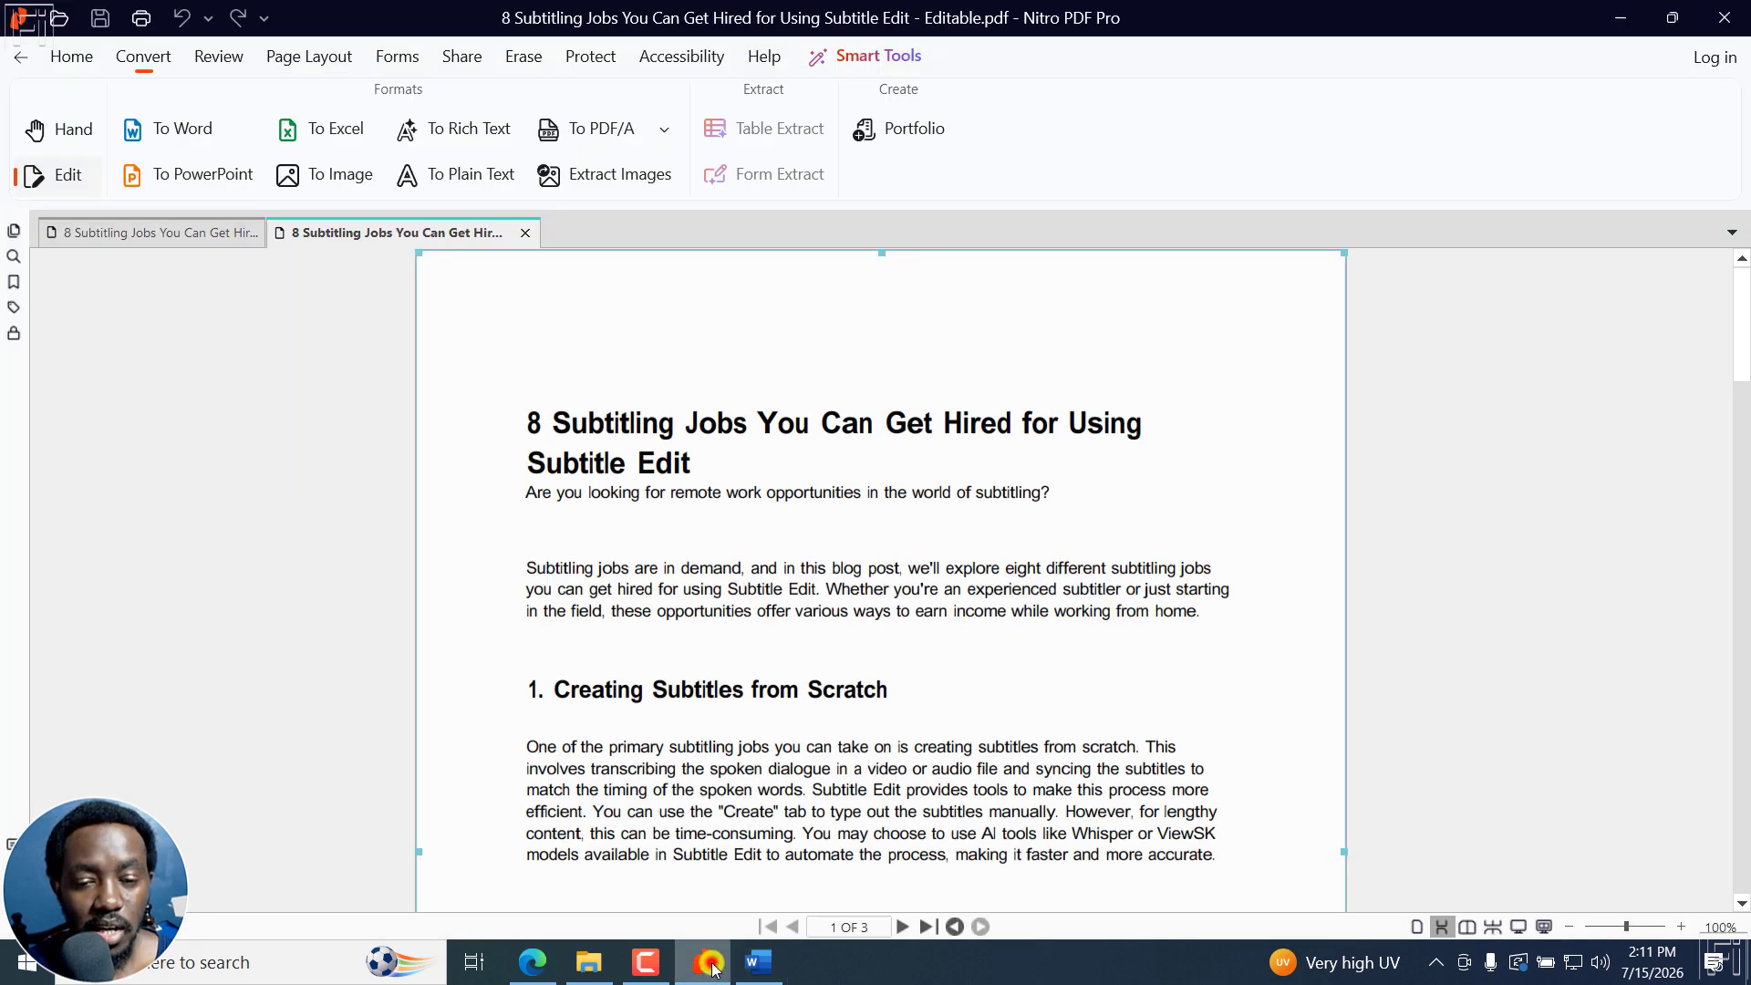